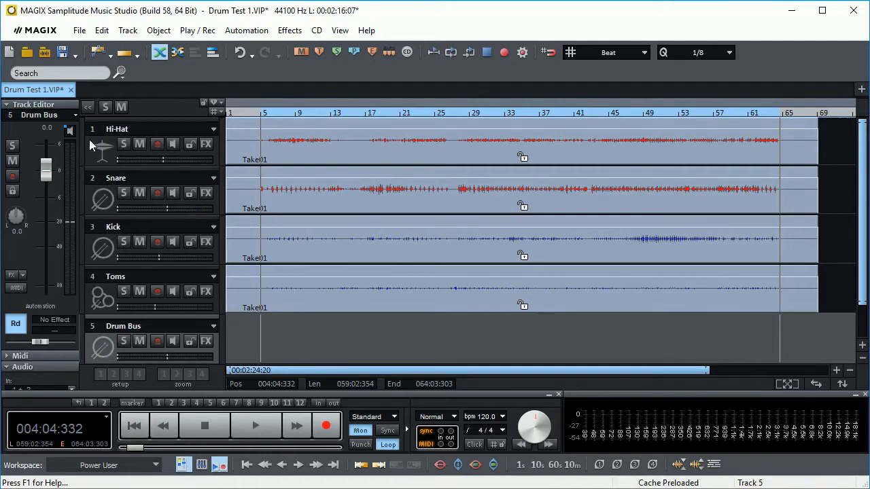
# - Route the Hi-Hat track's audio output to the Drum Bus
pyautogui.click(95, 130)
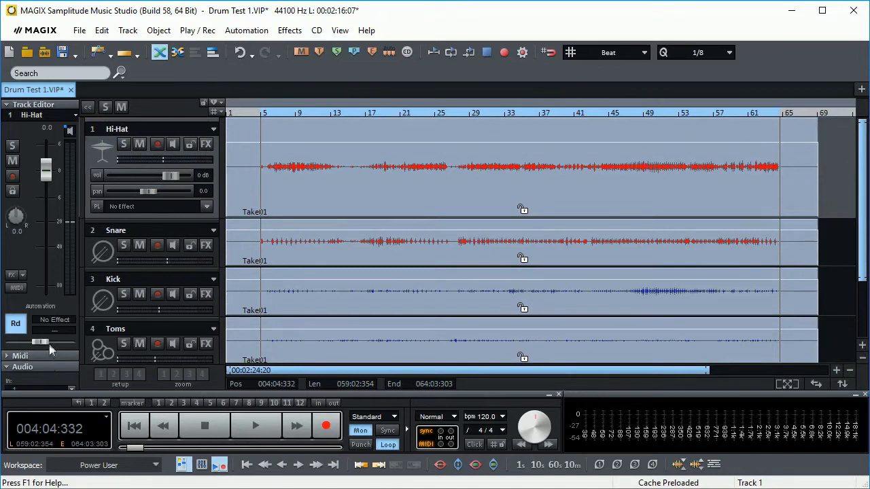
pyautogui.click(9, 108)
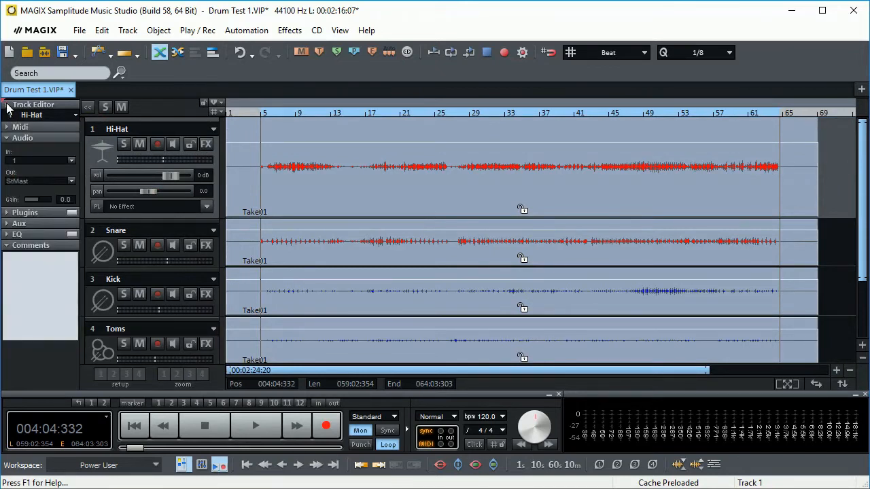
pyautogui.click(68, 183)
pyautogui.click(19, 208)
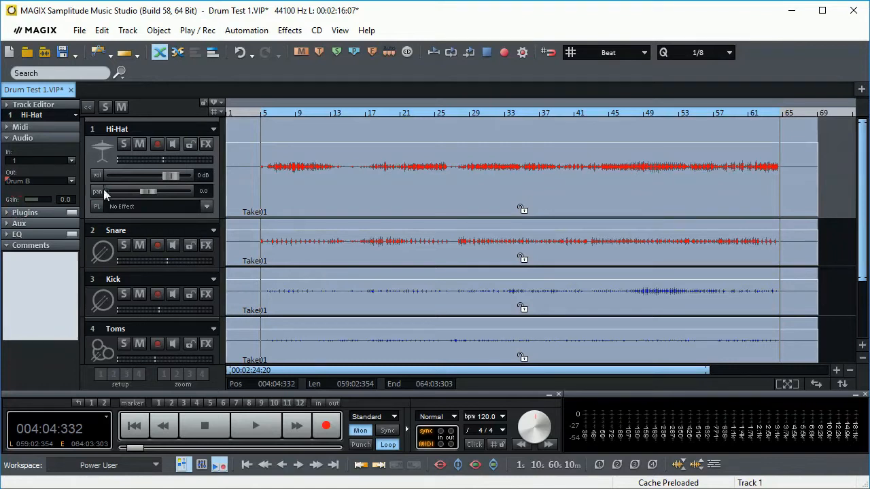
# - Select the Drum Bus as the Snare track's audio output
pyautogui.click(93, 232)
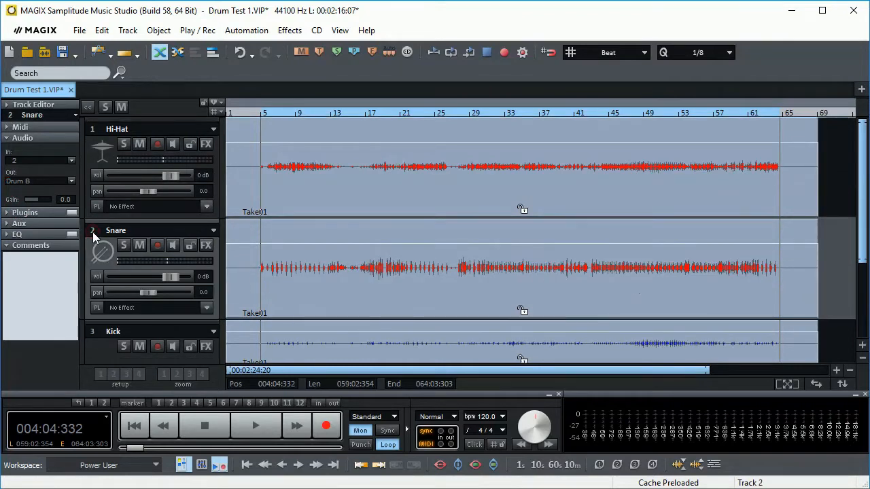
pyautogui.click(71, 181)
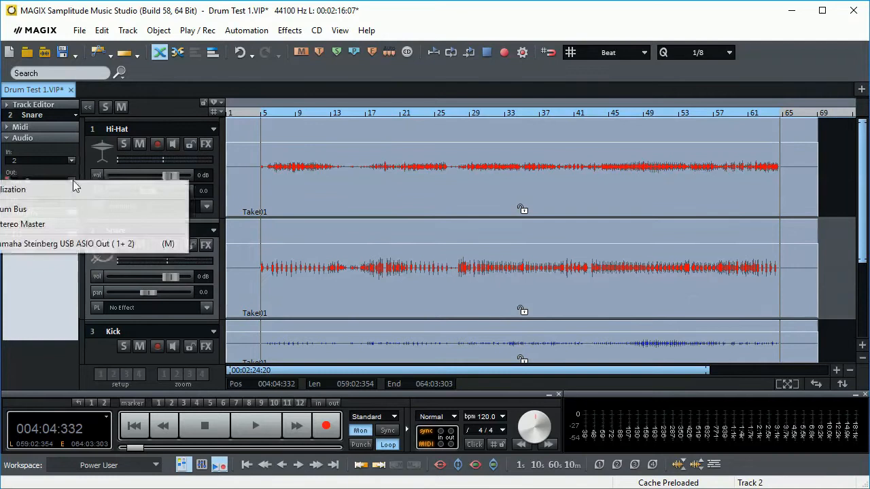
pyautogui.click(20, 209)
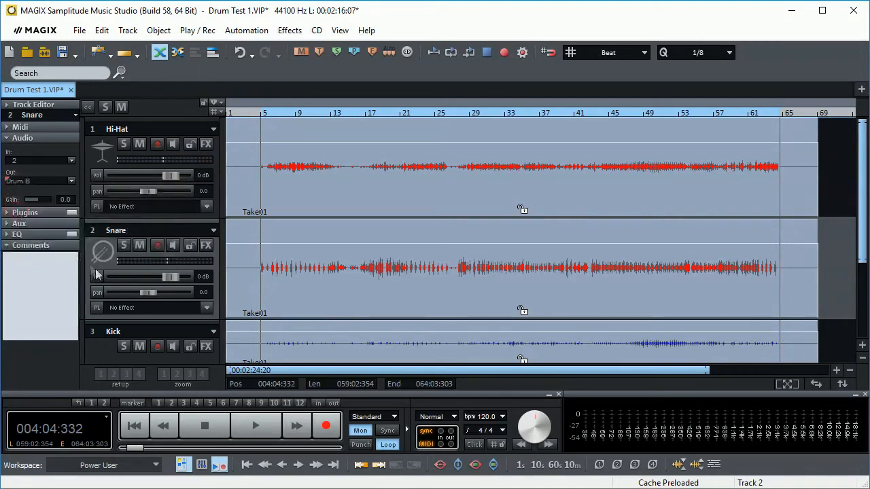
# - Check the audio output routing of the Kick, Toms and Drum Bus tracks in turn
pyautogui.scroll(-4, 99, 314)
pyautogui.scroll(2, 100, 314)
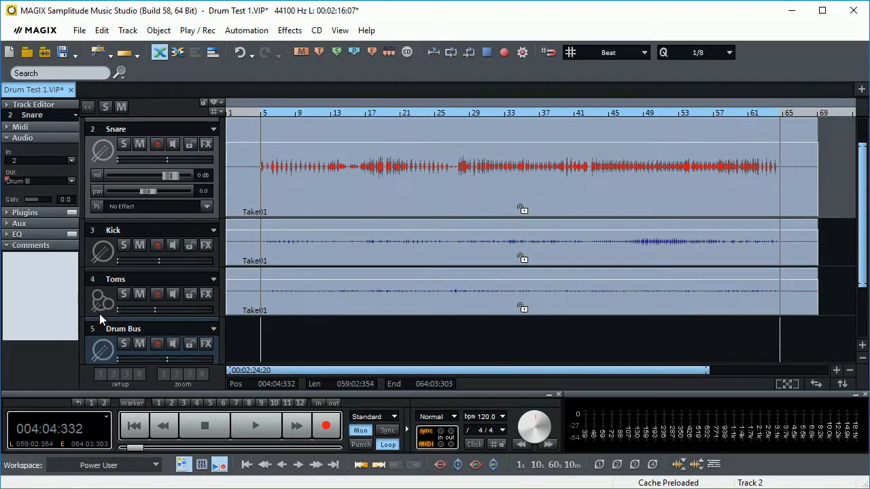
pyautogui.click(97, 231)
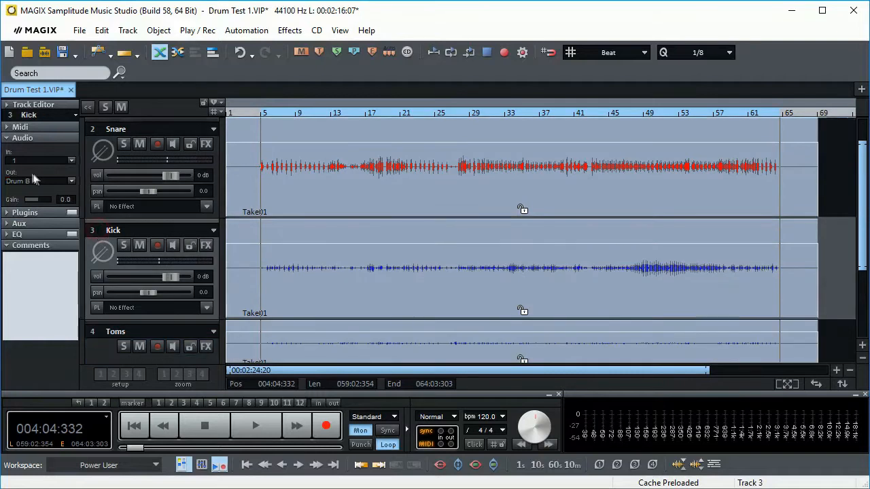
pyautogui.click(98, 333)
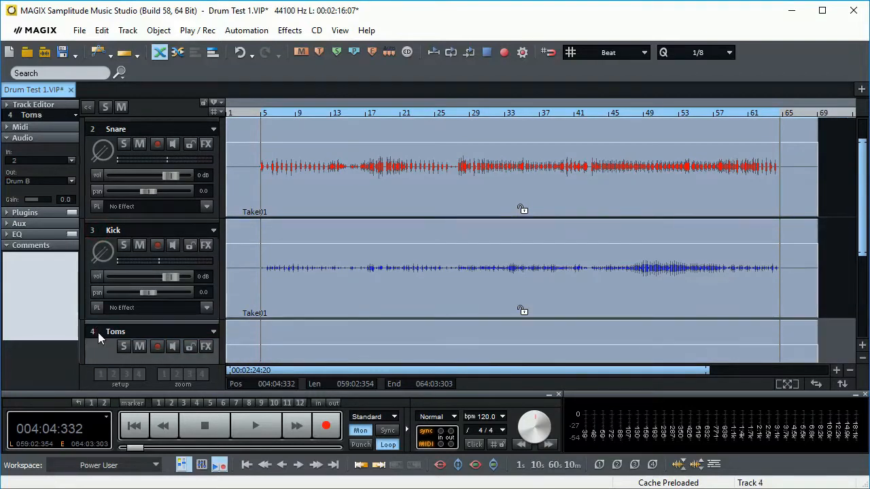
pyautogui.scroll(-1, 98, 322)
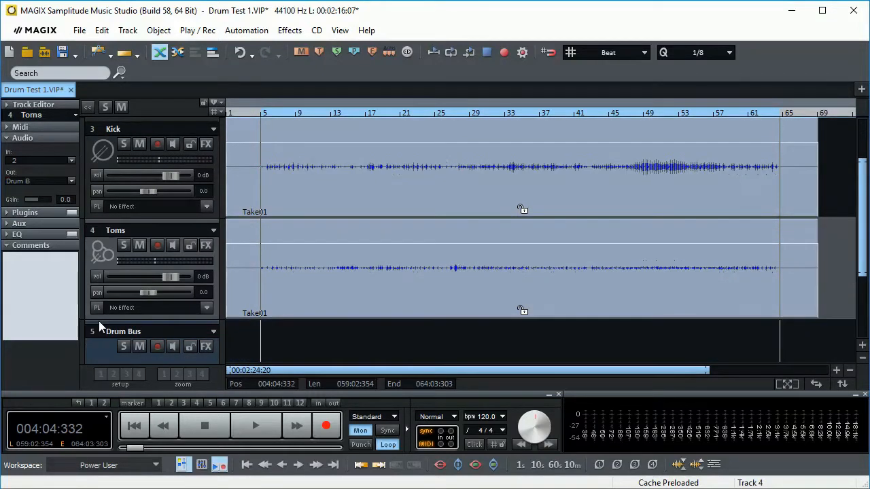
pyautogui.click(97, 333)
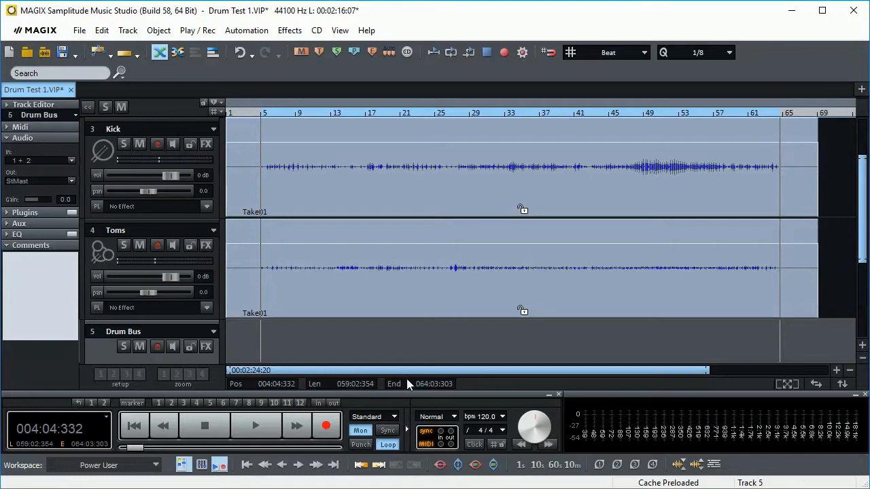
pyautogui.scroll(2, 378, 333)
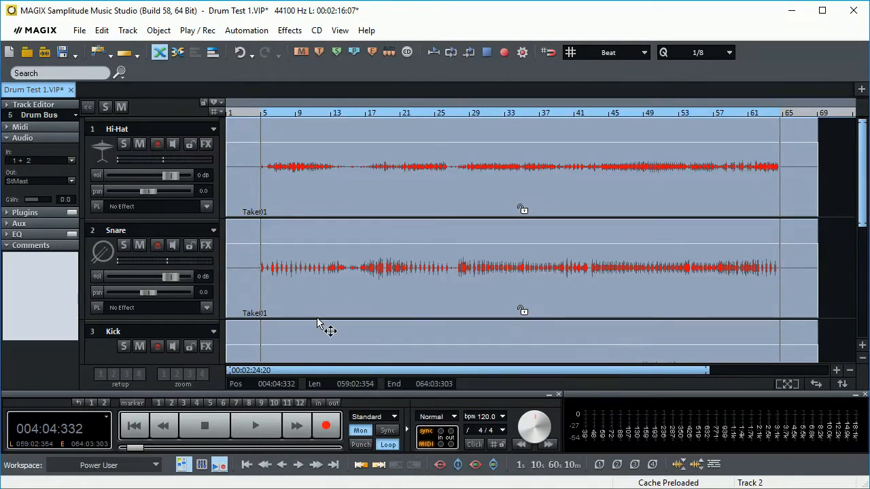
# - Play the full drum mix with the mixer open to view the levels, close the mixer and listen on from about bar 43
pyautogui.press('m')
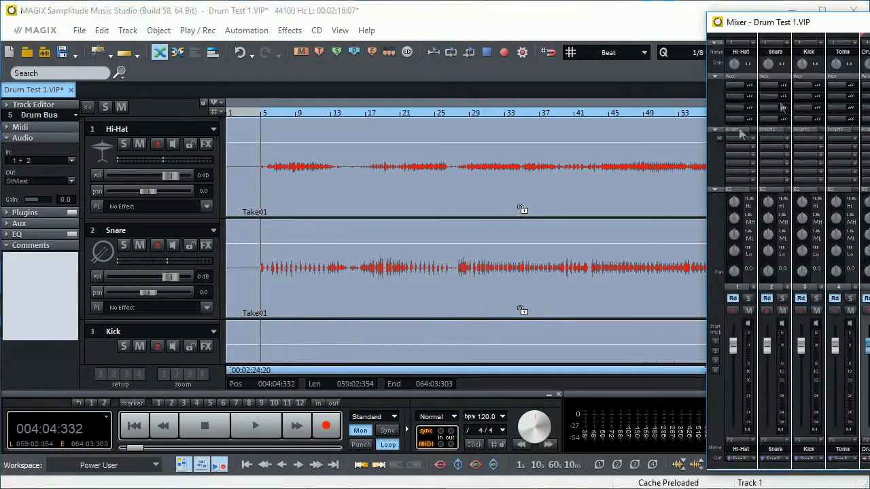
pyautogui.moveTo(840, 25); pyautogui.dragTo(609, 19)
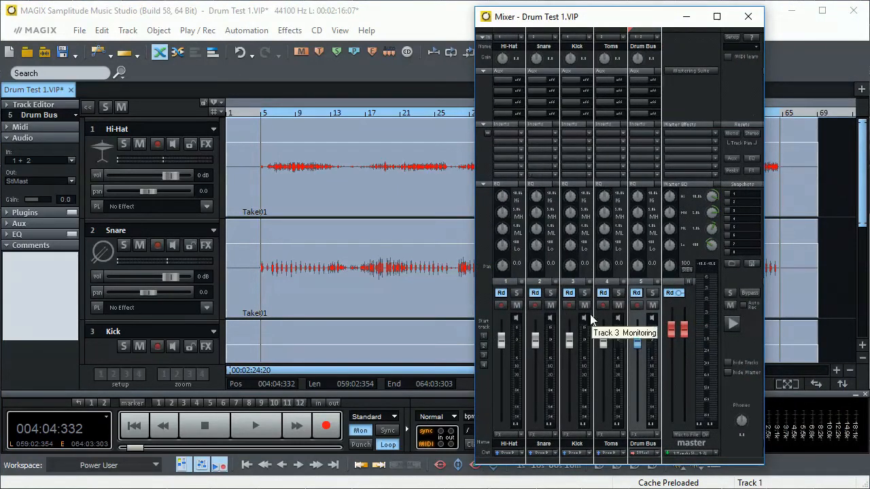
pyautogui.press('space')
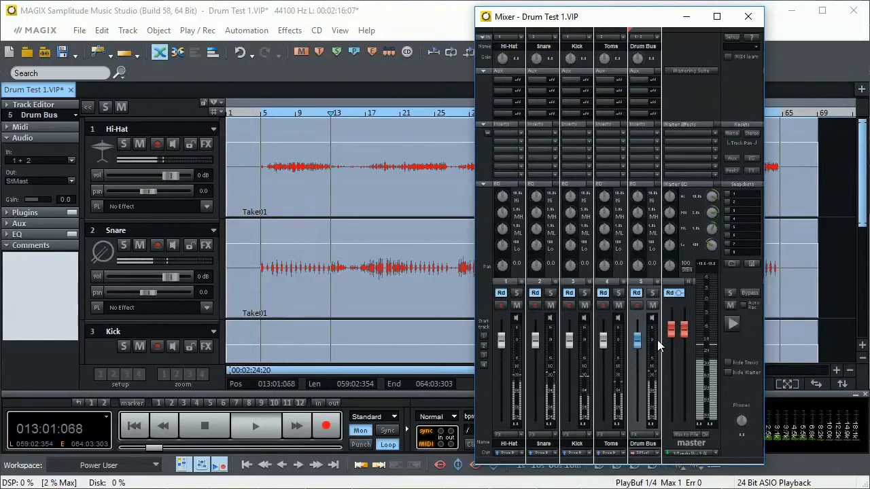
pyautogui.press('m')
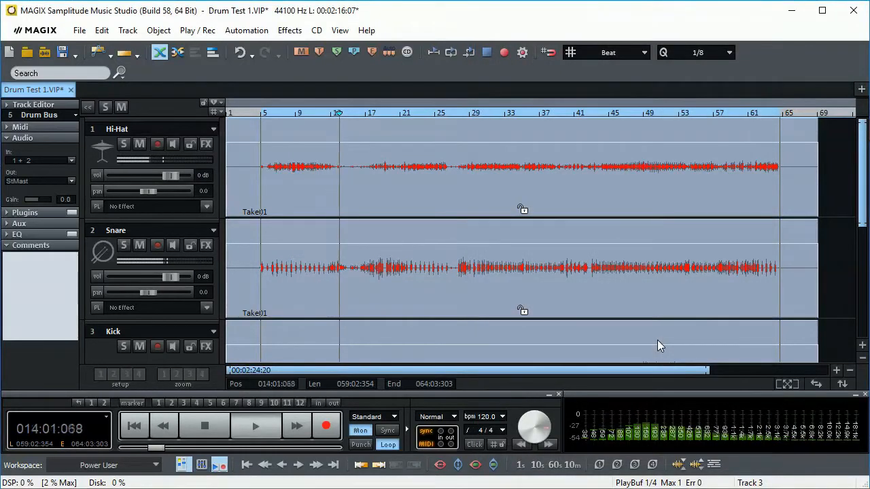
pyautogui.click(599, 112)
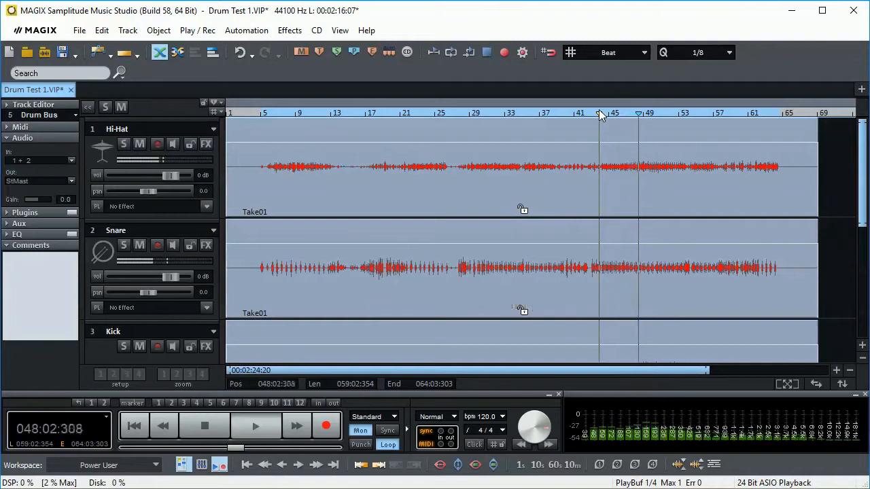
pyautogui.press('space')
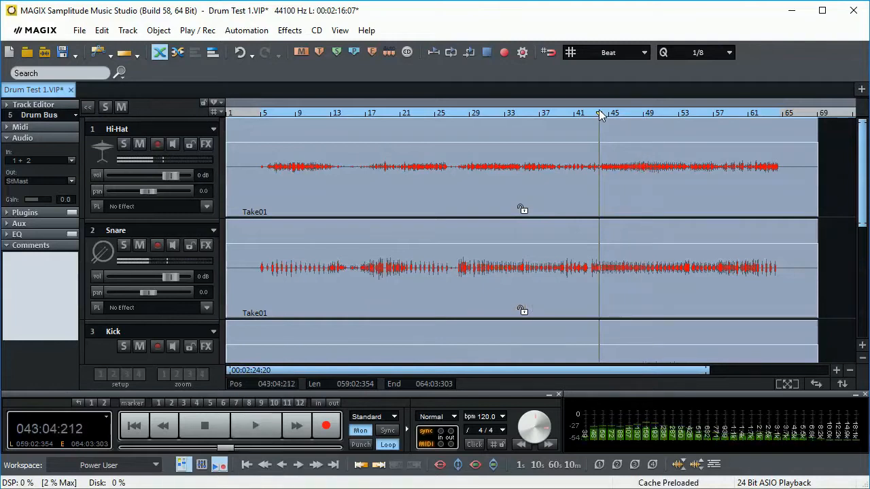
# - Solo the Hi-Hat track and listen to it from about bar 5
pyautogui.click(268, 120)
pyautogui.click(124, 145)
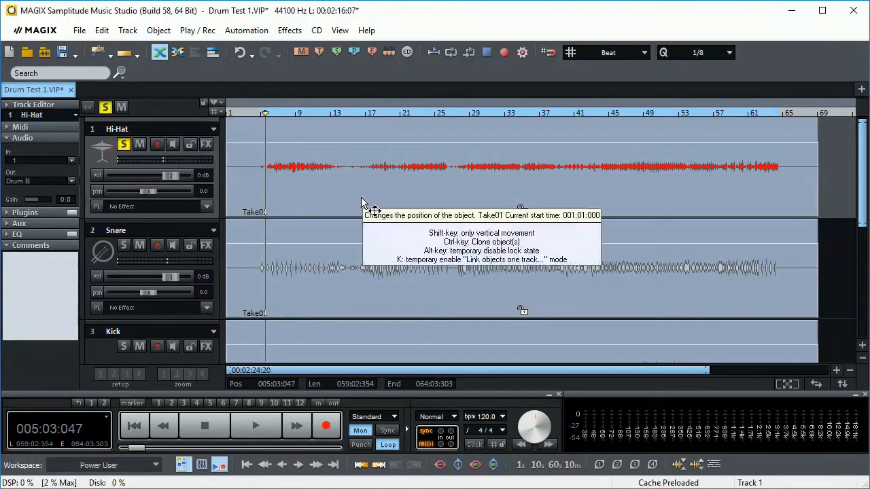
pyautogui.press('space')
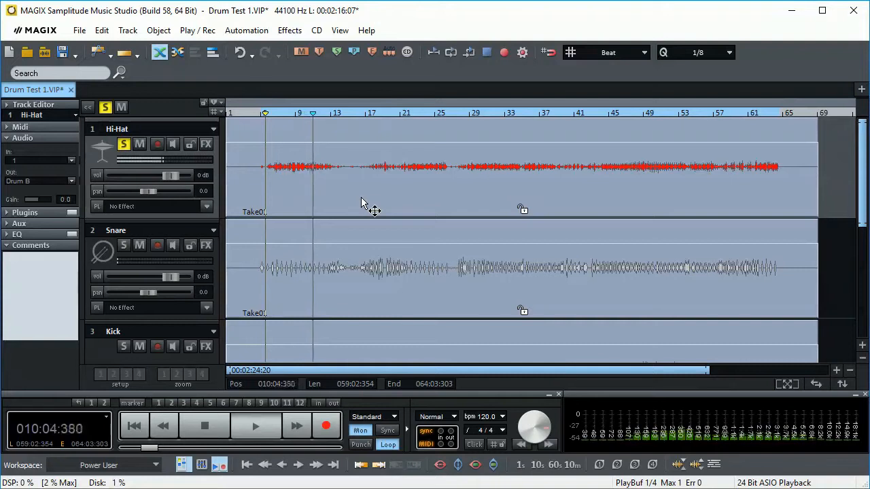
pyautogui.press('space')
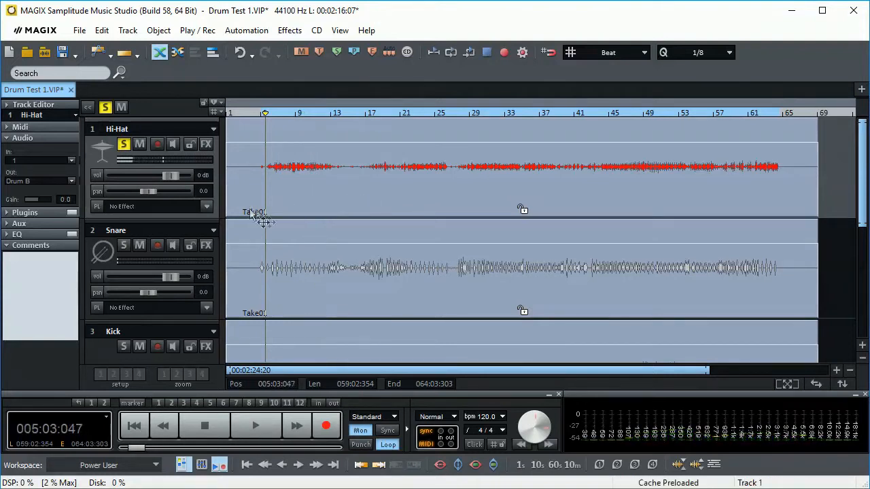
# - Solo the Snare track instead of the Hi-Hat and listen to it from the same position
pyautogui.click(124, 246)
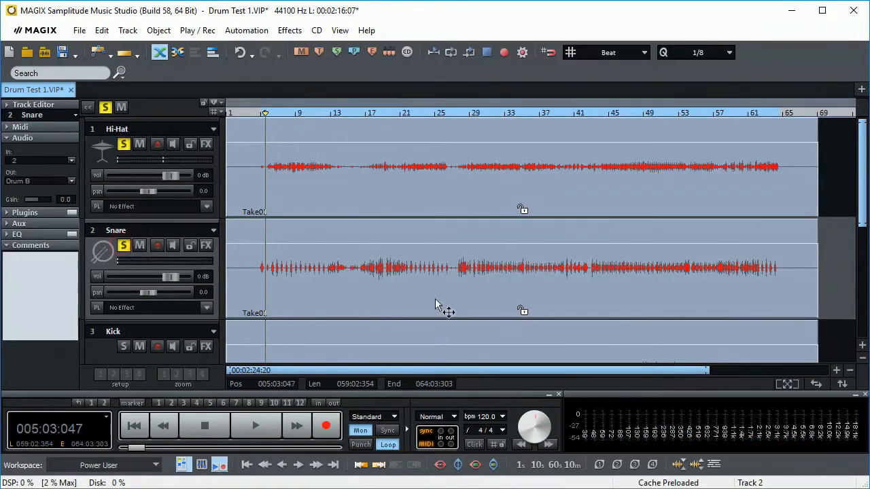
pyautogui.click(124, 145)
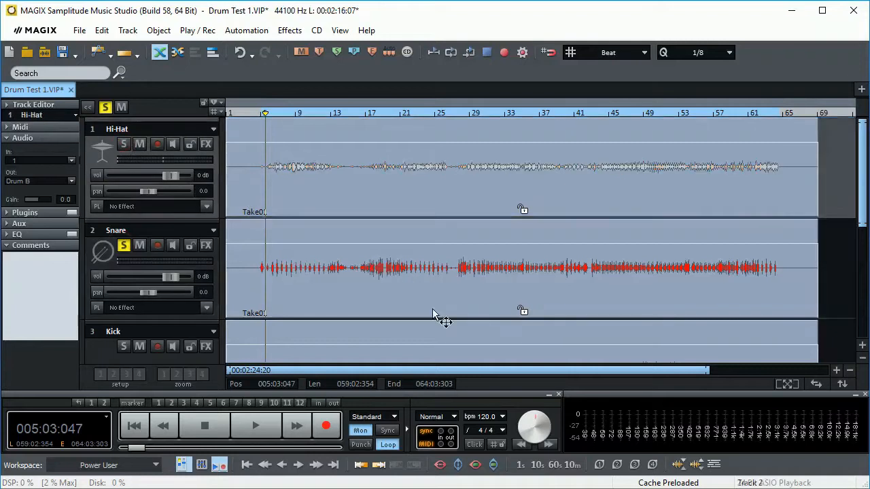
pyautogui.press('space')
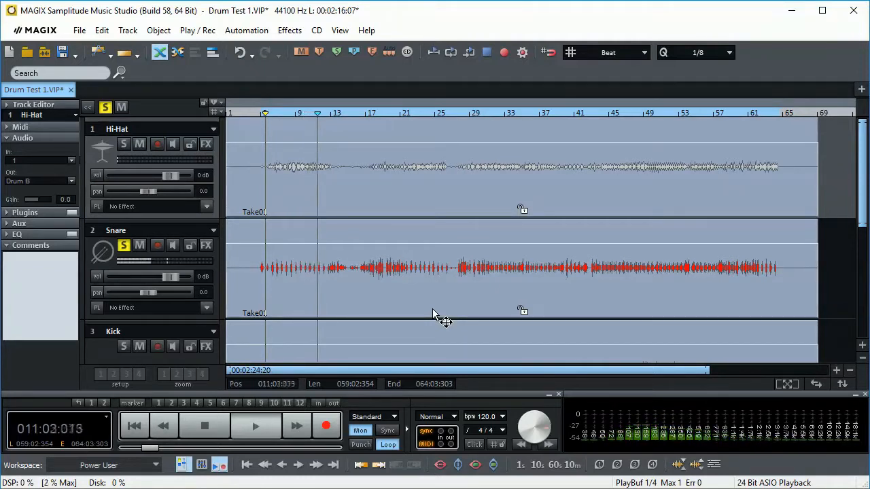
pyautogui.press('space')
# - Solo the Kick track instead of the Snare and listen to it from bar 47
pyautogui.scroll(-1, 305, 307)
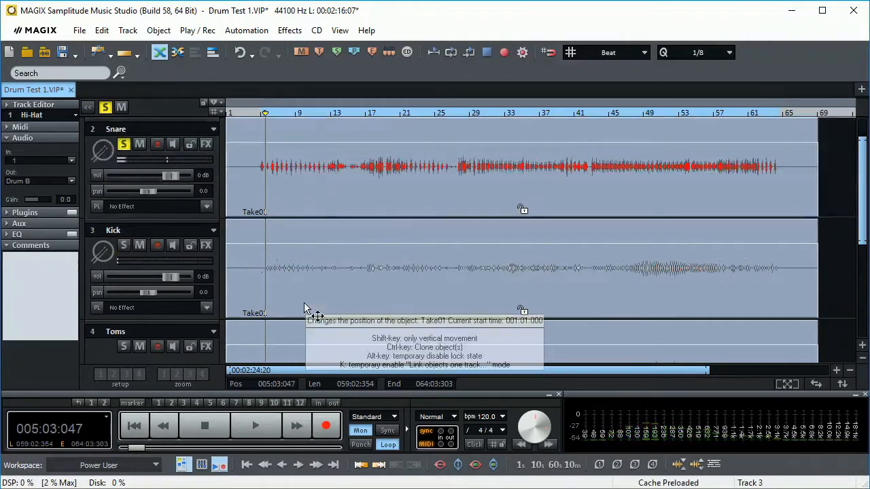
pyautogui.click(123, 247)
pyautogui.click(122, 148)
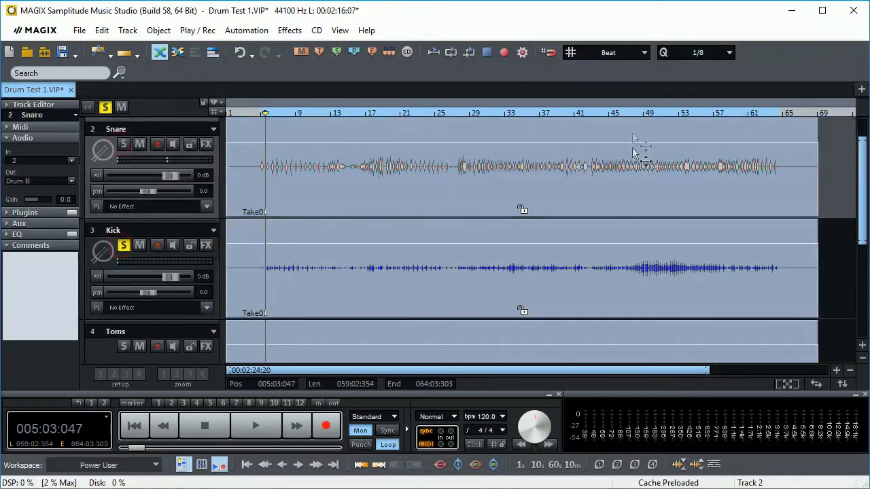
pyautogui.click(626, 113)
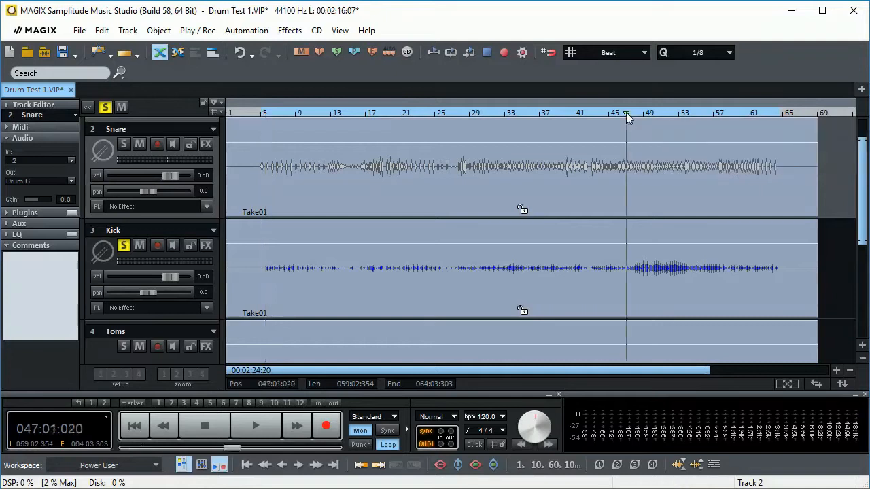
pyautogui.press('space')
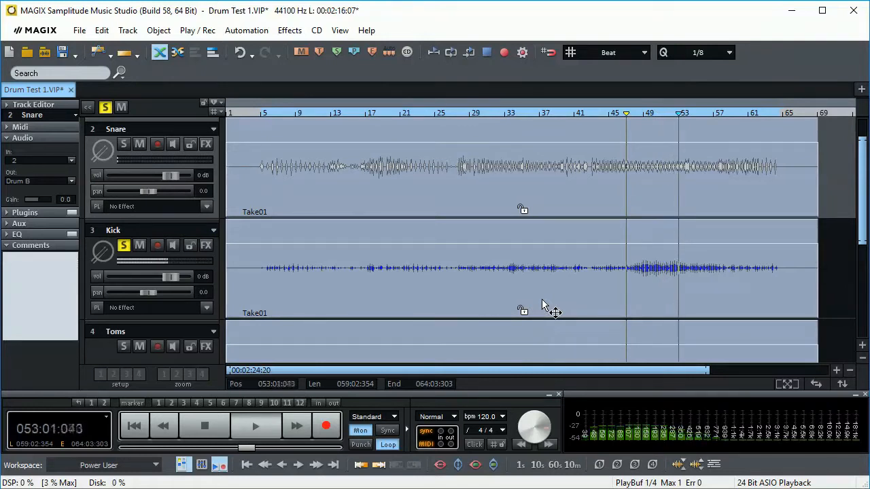
pyautogui.press('space')
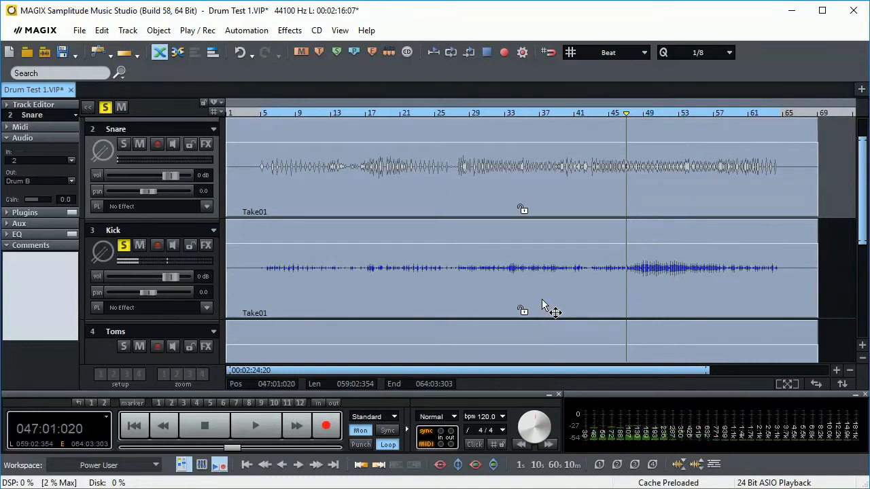
# - Solo the Toms track instead of the Kick, listen to it from bar 13 and turn its solo off
pyautogui.scroll(-1, 542, 299)
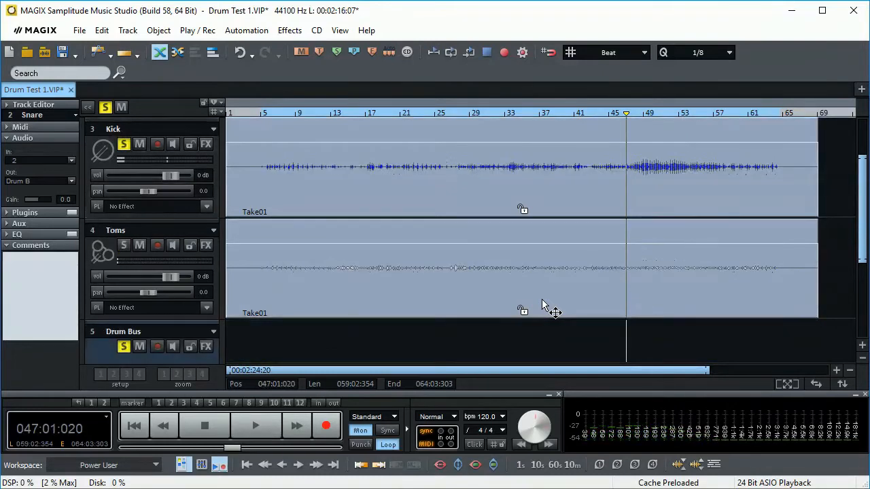
pyautogui.click(123, 245)
pyautogui.click(124, 145)
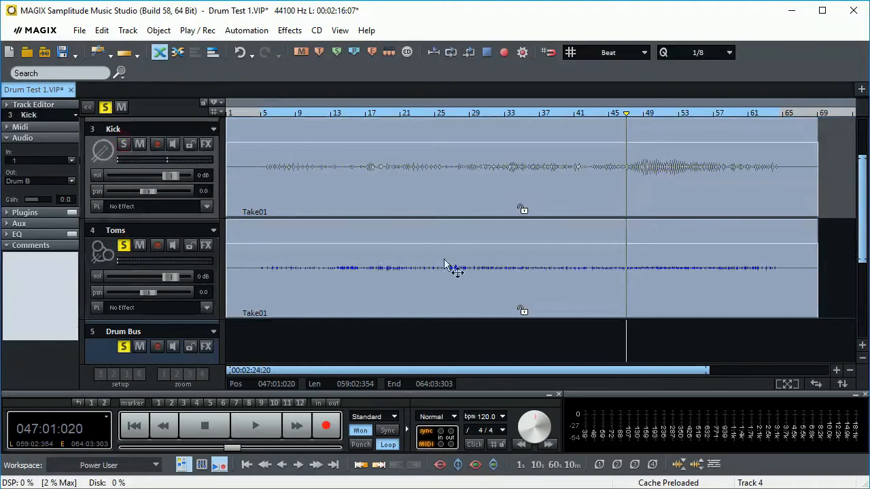
pyautogui.press('space')
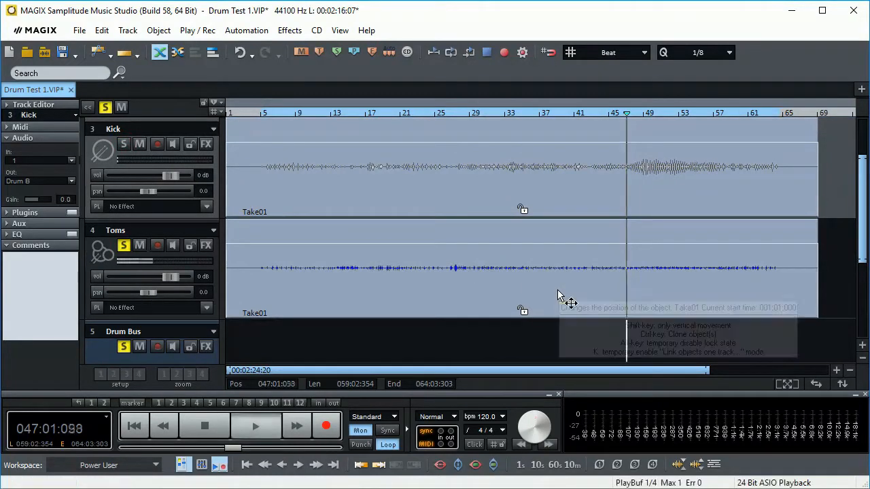
pyautogui.press('space')
pyautogui.click(332, 113)
pyautogui.press('space')
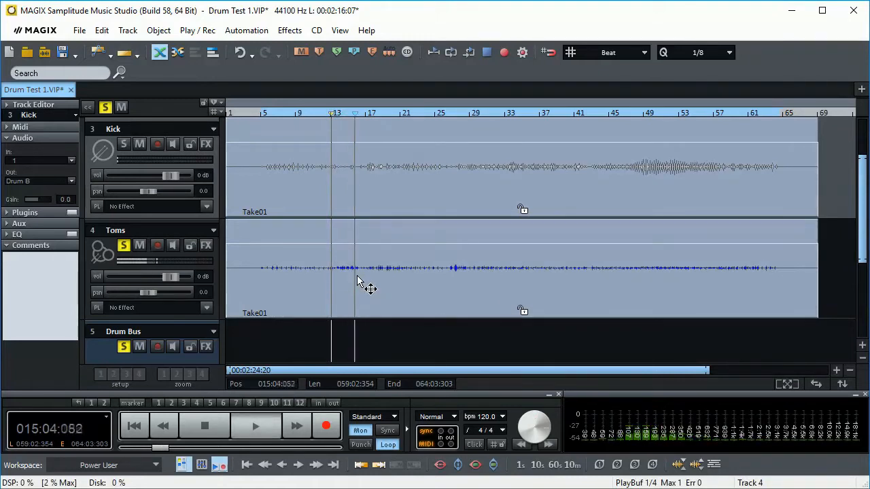
pyautogui.press('space')
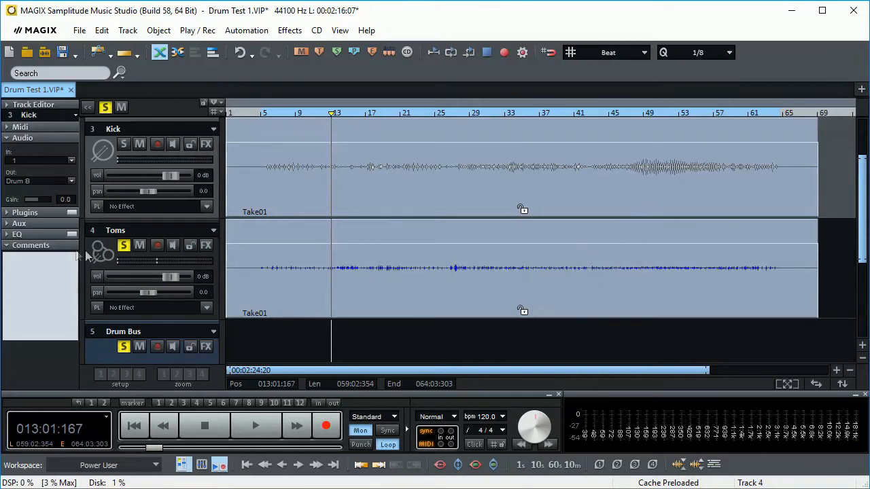
pyautogui.click(124, 246)
pyautogui.scroll(2, 320, 269)
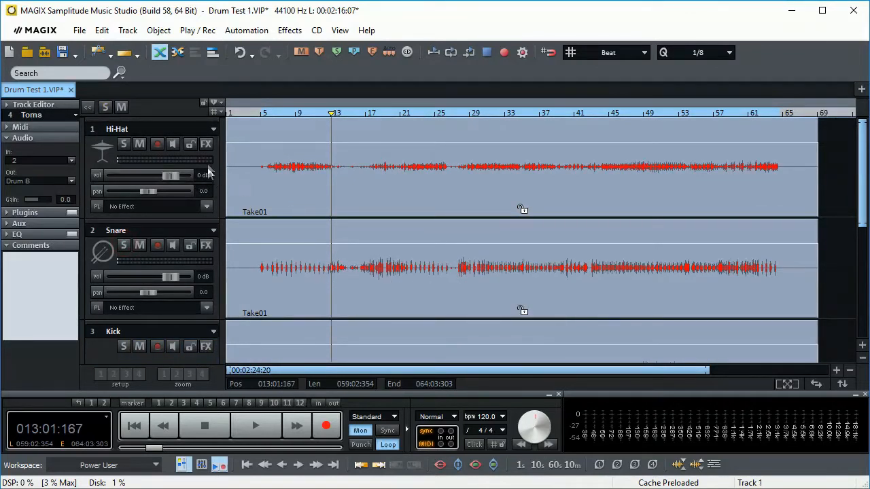
# - Cut band 1 of the Hi-Hat track's parametric EQ by 20 dB at about 56 Hz and close the track effects
pyautogui.click(206, 144)
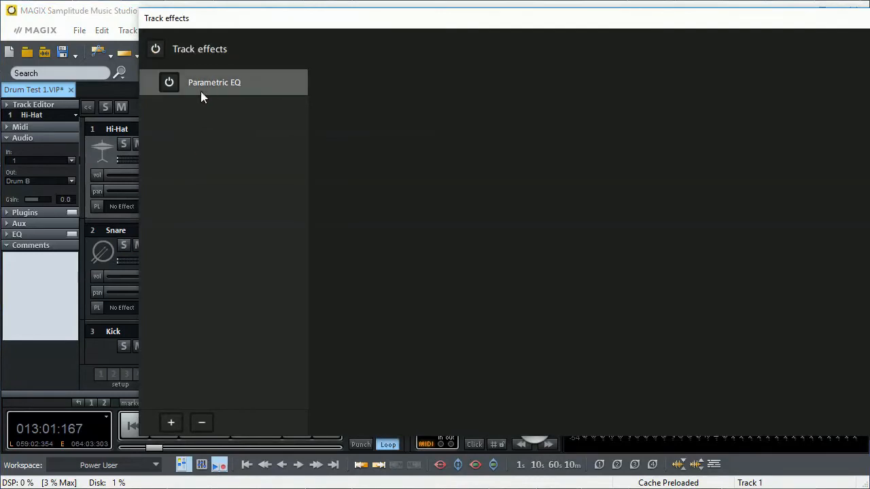
pyautogui.click(214, 82)
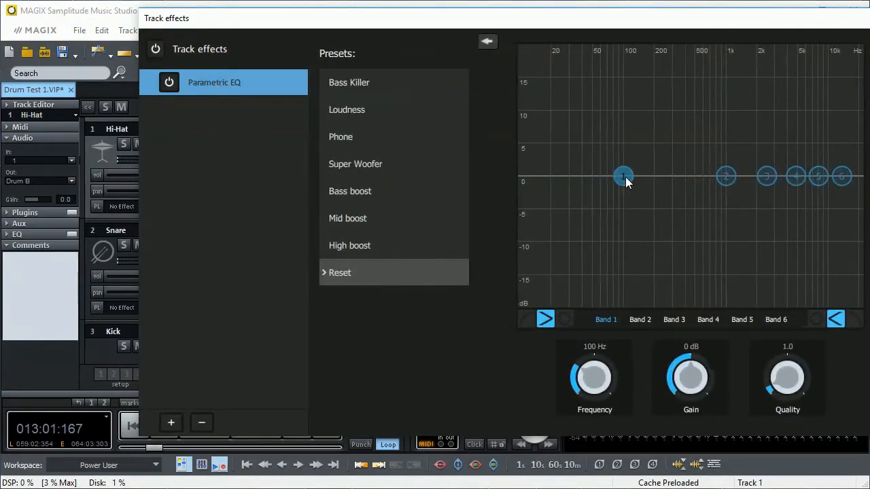
pyautogui.moveTo(624, 176); pyautogui.dragTo(601, 322)
pyautogui.click(107, 109)
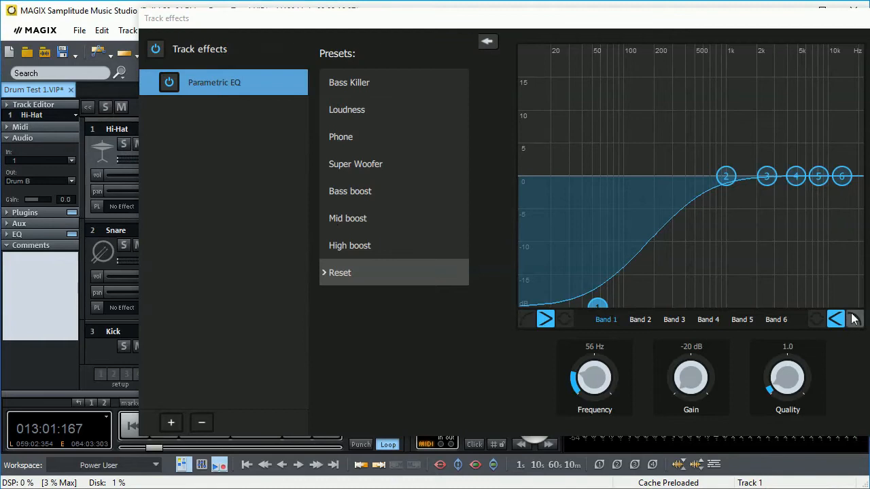
pyautogui.press('Escape')
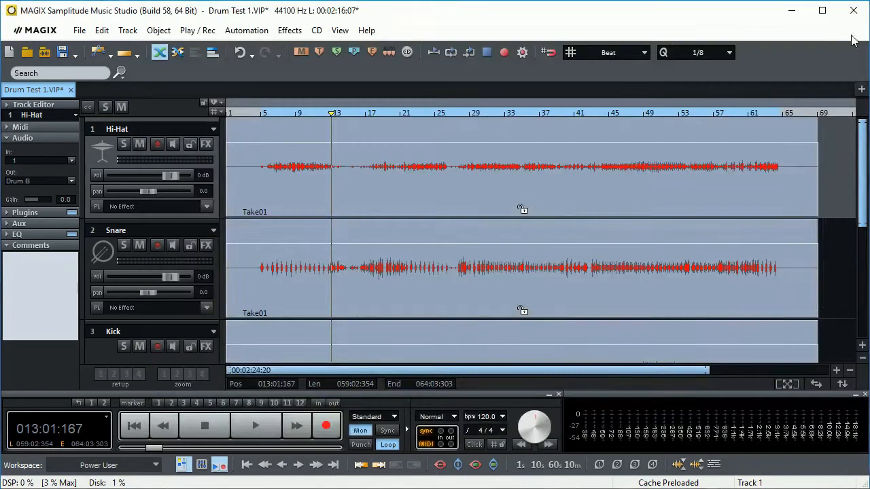
# - Solo the Hi-Hat track and play it from about bar 5
pyautogui.click(125, 144)
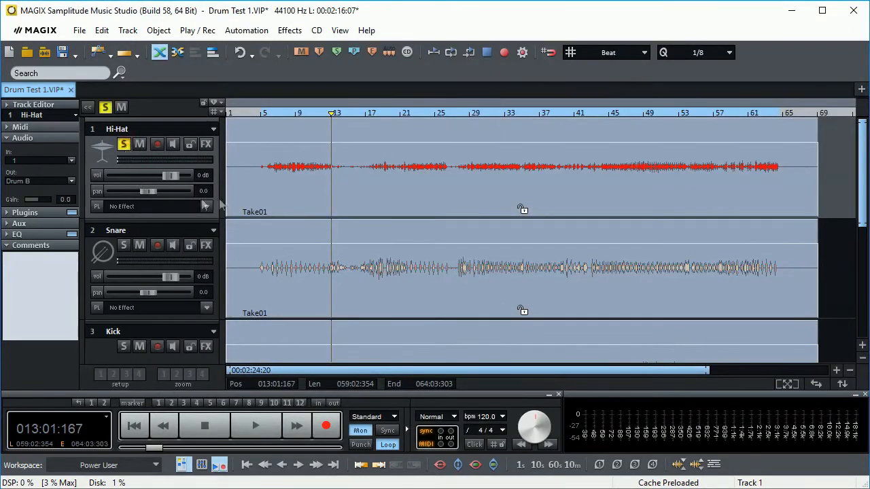
pyautogui.click(265, 115)
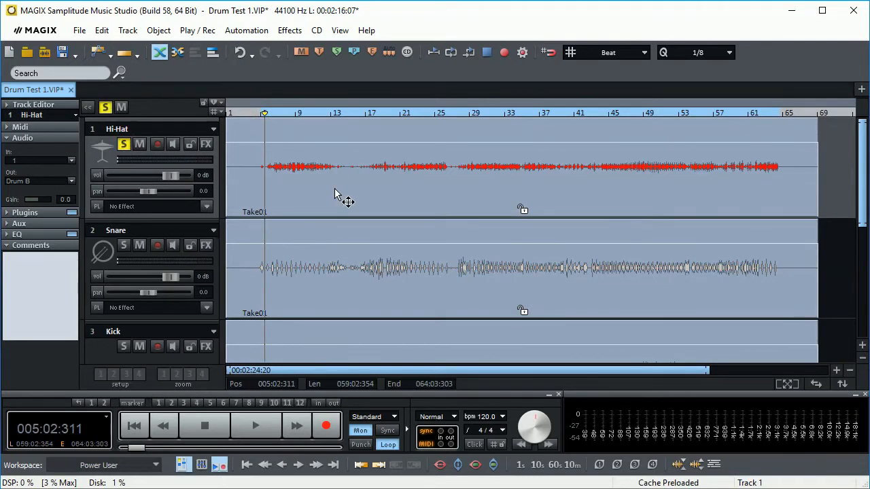
pyautogui.press('space')
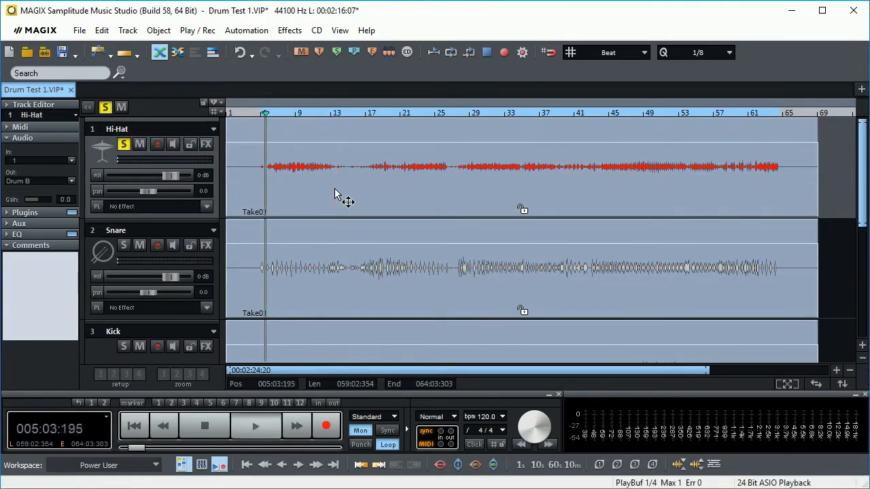
# - In the Hi-Hat's parametric EQ, cut band 1 by 20 dB at about 142 Hz and boost band 2 by 2 dB at about 1760 Hz
pyautogui.click(206, 144)
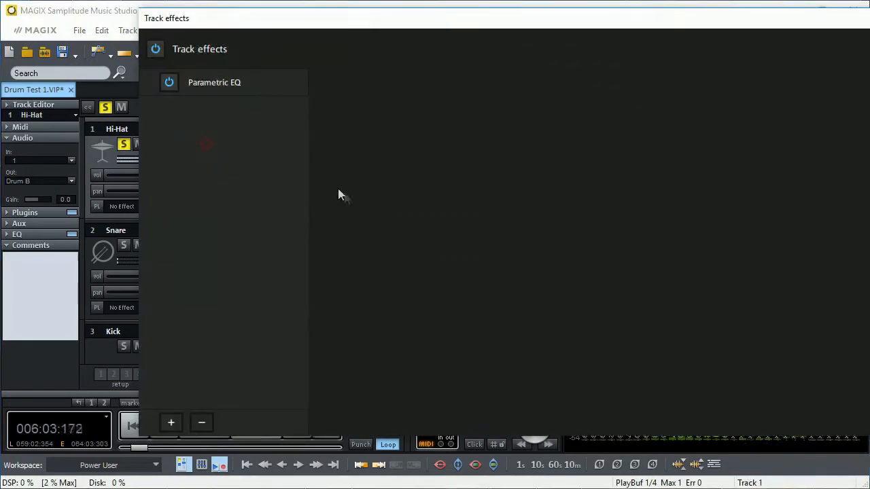
pyautogui.click(234, 83)
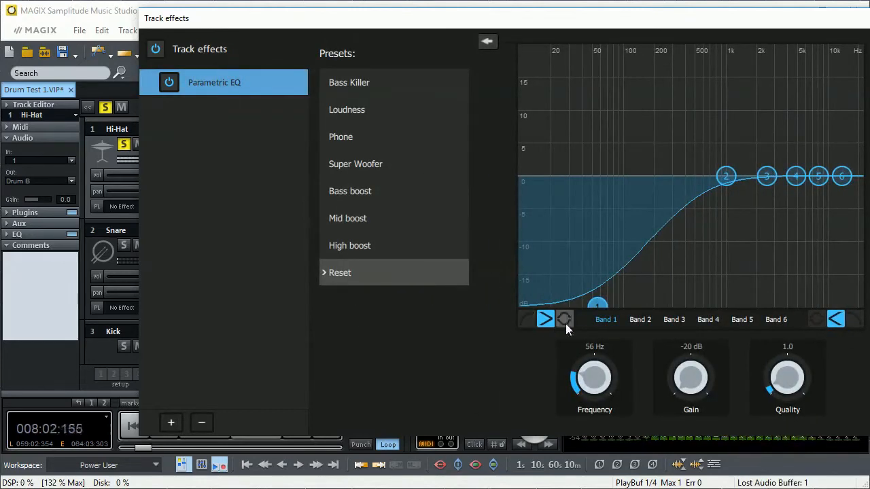
pyautogui.moveTo(596, 305); pyautogui.dragTo(602, 140)
pyautogui.moveTo(616, 132); pyautogui.dragTo(637, 325)
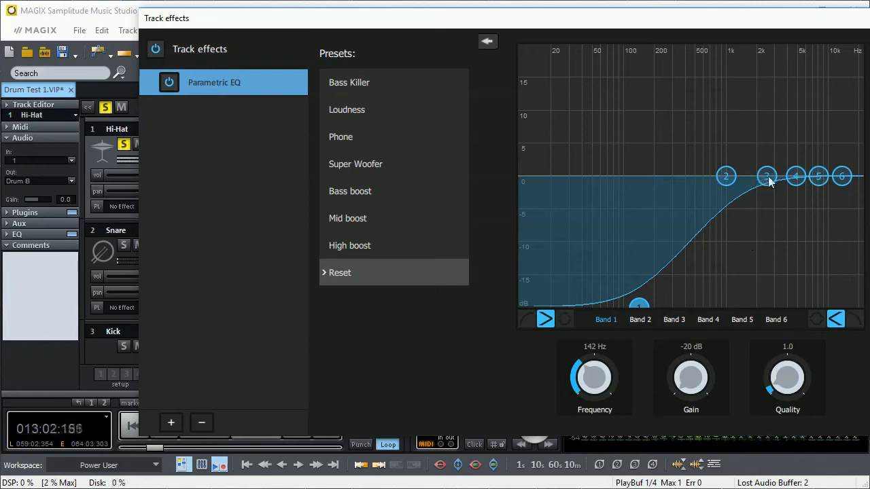
pyautogui.moveTo(727, 177); pyautogui.dragTo(754, 165)
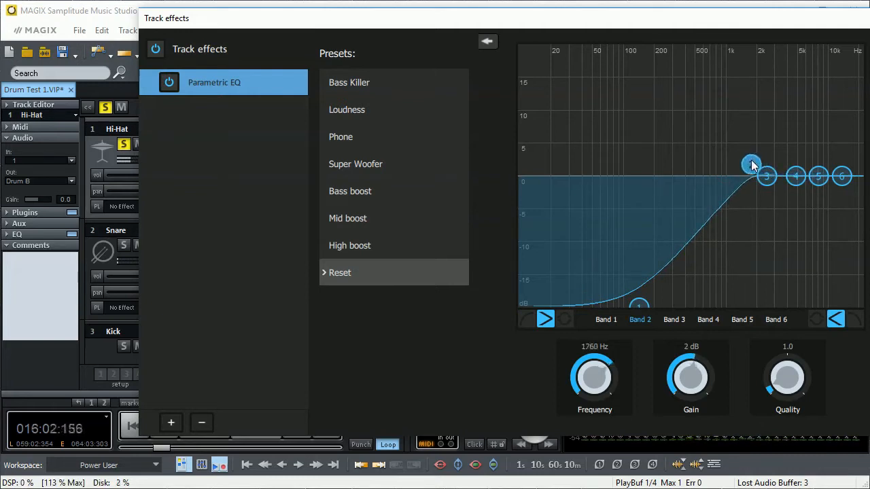
# - Boost the Hi-Hat's EQ band 4 by 4 dB at about 6224 Hz with quality 3.1, and switch band 6 to a high-cut filter
pyautogui.click(819, 176)
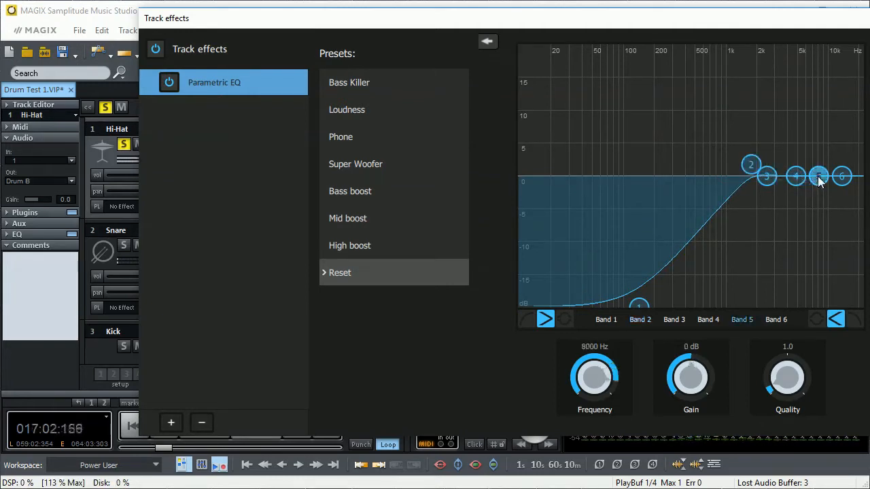
pyautogui.click(796, 177)
pyautogui.moveTo(796, 178); pyautogui.dragTo(802, 155)
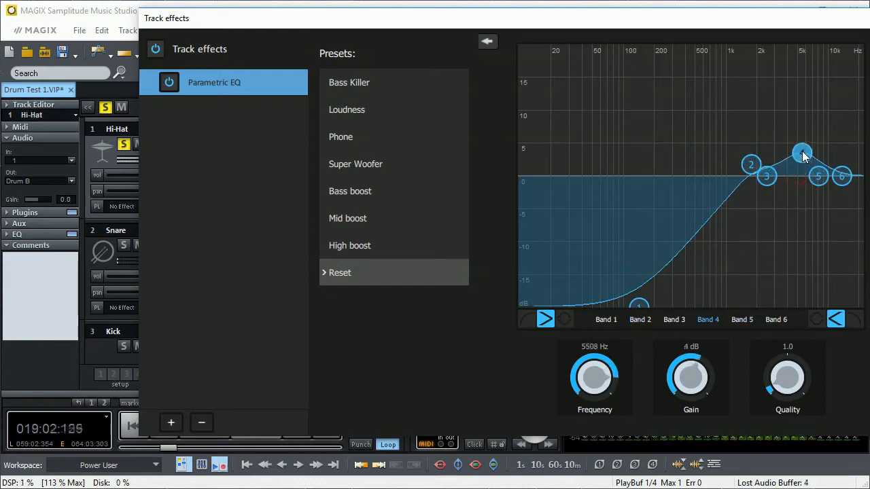
pyautogui.moveTo(781, 365); pyautogui.dragTo(780, 362)
pyautogui.moveTo(802, 154)
pyautogui.mouseDown()
pyautogui.moveTo(806, 103)
pyautogui.moveTo(788, 100)
pyautogui.moveTo(802, 110)
pyautogui.moveTo(809, 163)
pyautogui.moveTo(809, 147)
pyautogui.mouseUp()
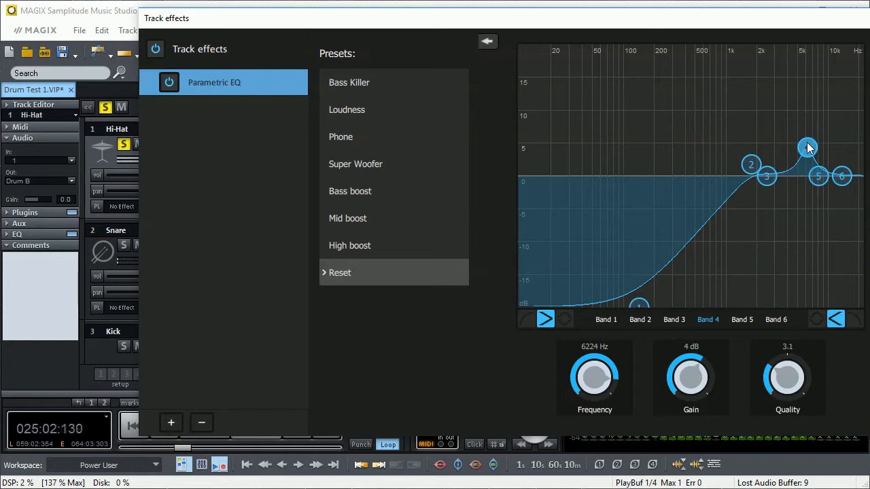
pyautogui.click(842, 178)
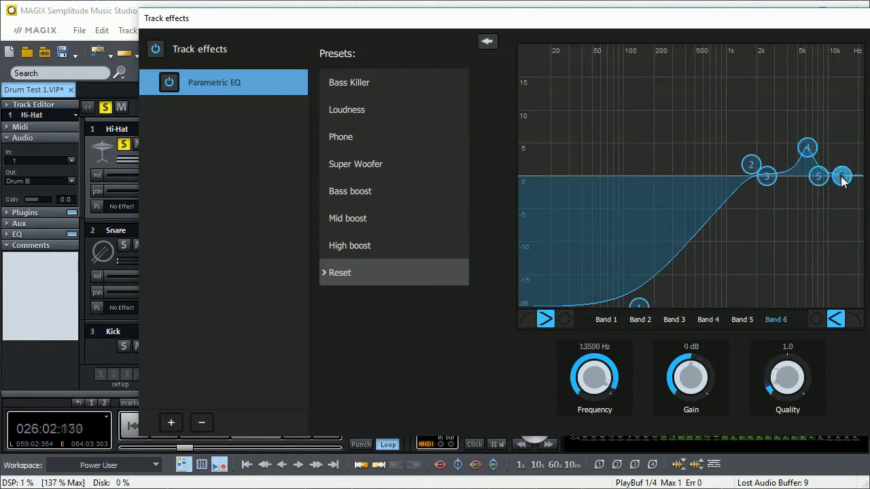
pyautogui.click(854, 319)
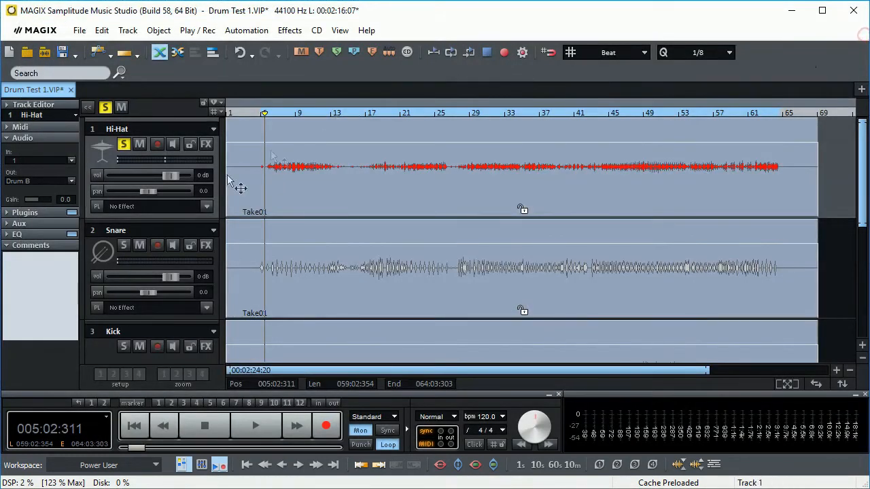
# - Solo the Snare track instead of the Hi-Hat and loop its playback from about bar 43 to bar 61
pyautogui.click(123, 246)
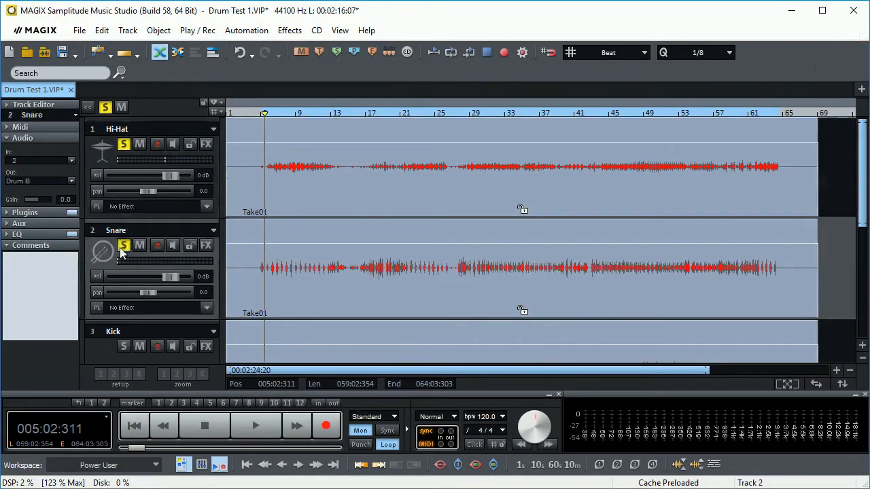
pyautogui.click(123, 144)
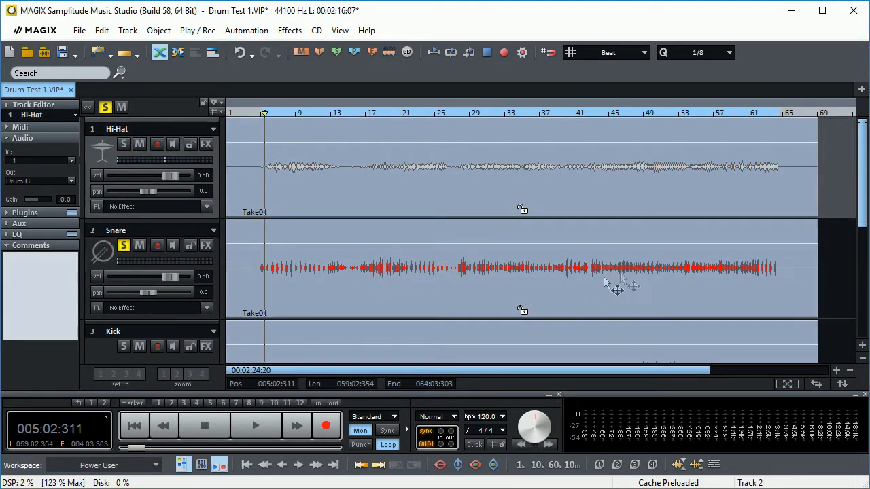
pyautogui.click(592, 114)
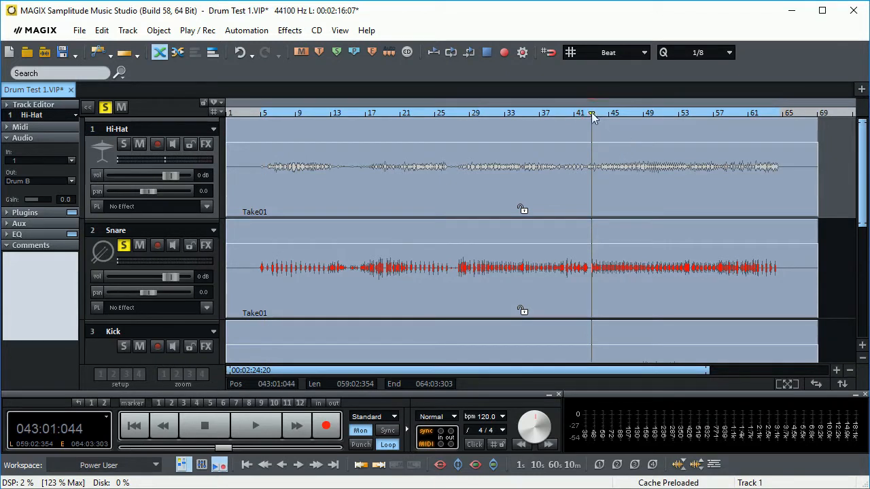
pyautogui.moveTo(592, 116); pyautogui.dragTo(750, 116)
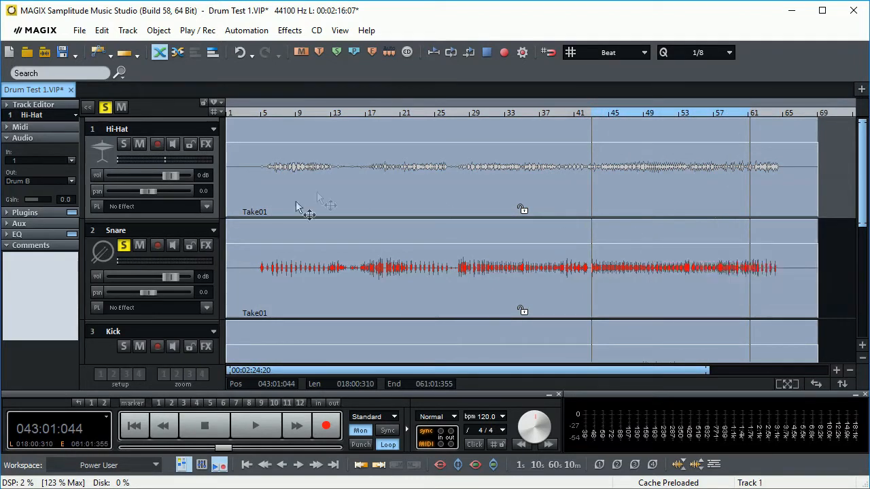
pyautogui.press('space')
# - Turn band 1 of the Snare track's parametric EQ into a low-cut filter at about 295 Hz
pyautogui.click(207, 245)
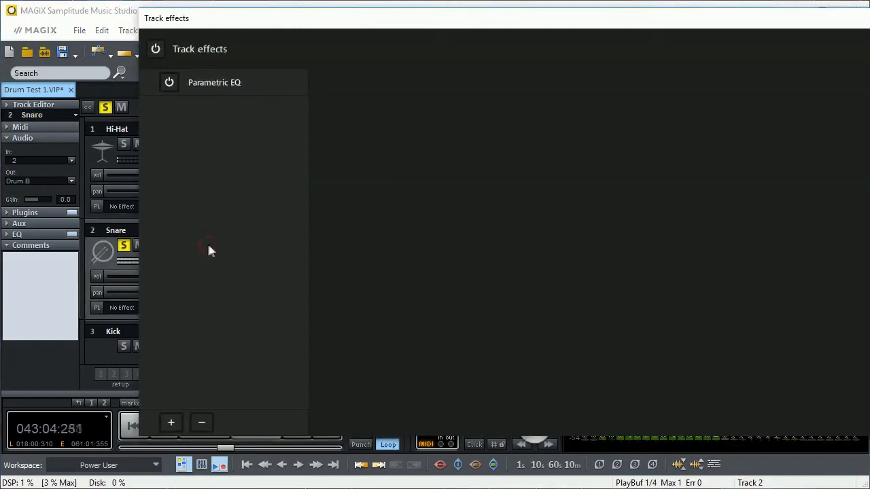
pyautogui.click(215, 85)
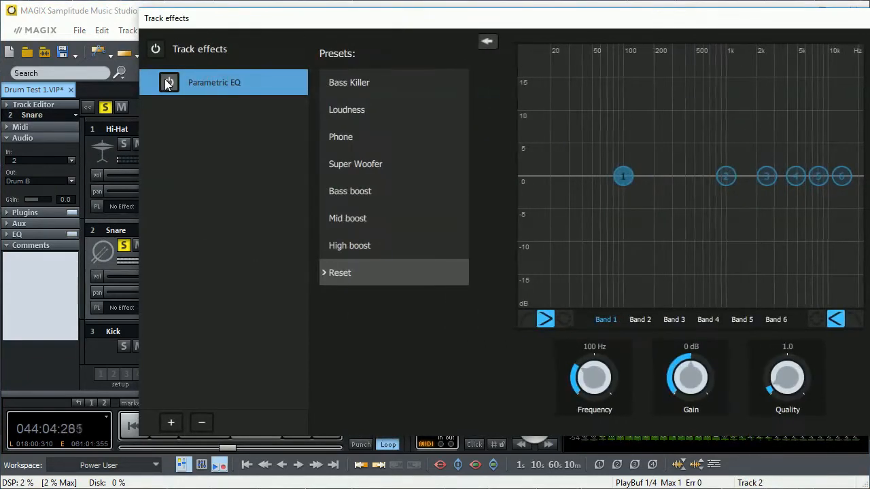
pyautogui.moveTo(623, 177); pyautogui.dragTo(668, 307)
pyautogui.click(528, 319)
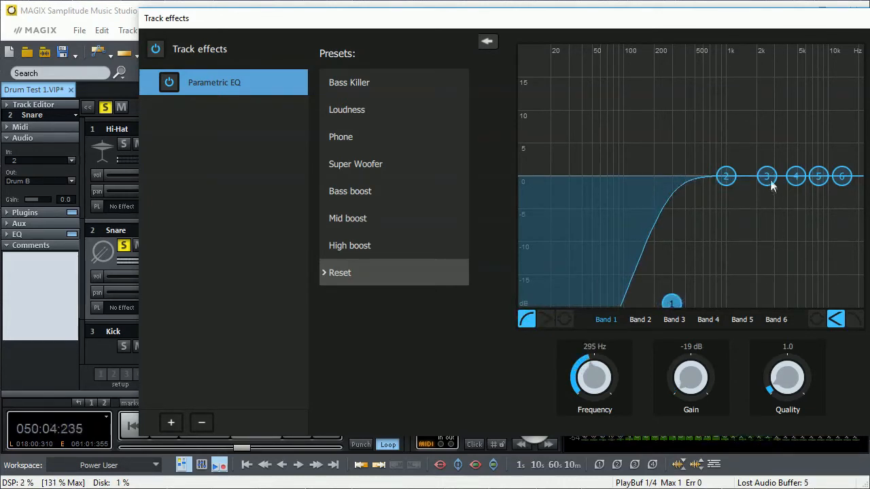
# - Lower the Snare's low-cut frequency slightly and boost EQ band 2 by 2 dB at about 376 Hz
pyautogui.moveTo(726, 176); pyautogui.dragTo(685, 197)
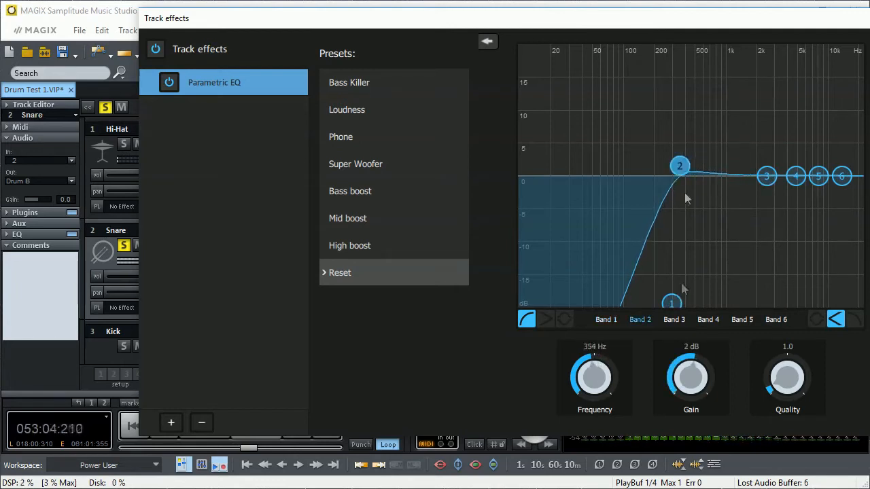
pyautogui.moveTo(671, 302); pyautogui.dragTo(663, 306)
pyautogui.moveTo(680, 166); pyautogui.dragTo(683, 161)
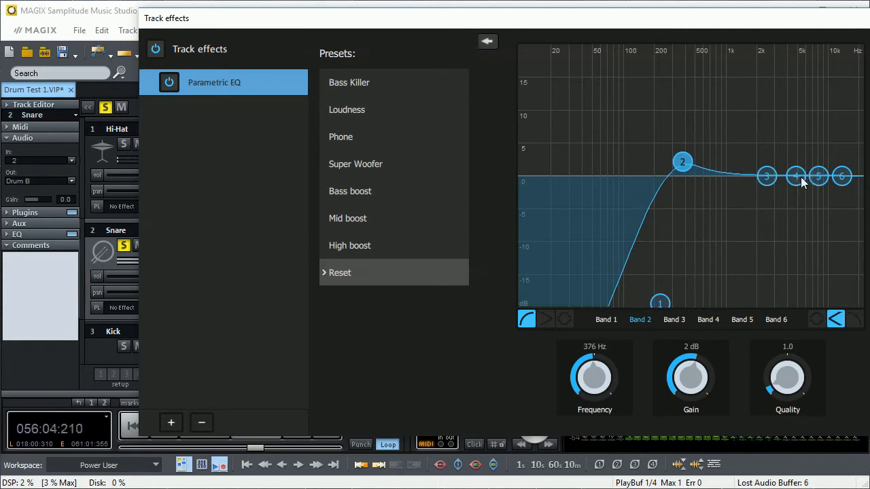
# - Cut the Snare's EQ band 3 by 1 dB at about 940 Hz with quality 3.2, and boost band 4 by 2 dB at about 4874 Hz
pyautogui.moveTo(764, 176); pyautogui.dragTo(725, 184)
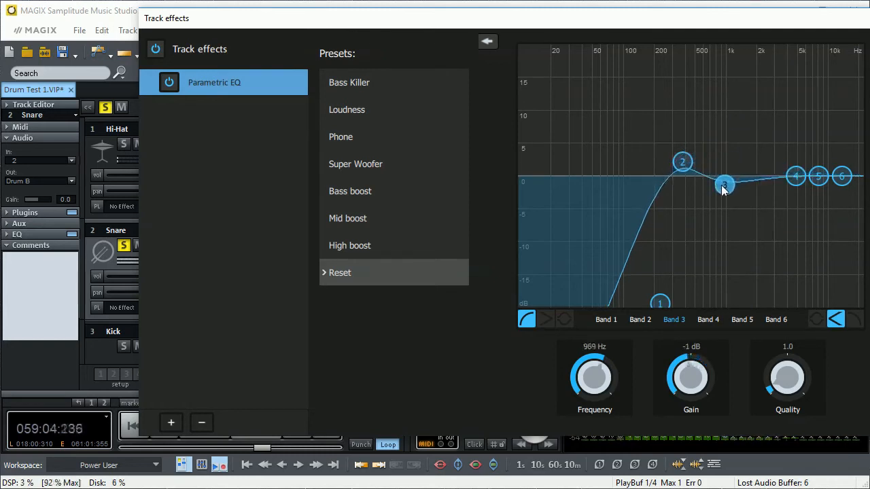
pyautogui.moveTo(782, 401); pyautogui.dragTo(784, 350)
pyautogui.moveTo(727, 189); pyautogui.dragTo(726, 189)
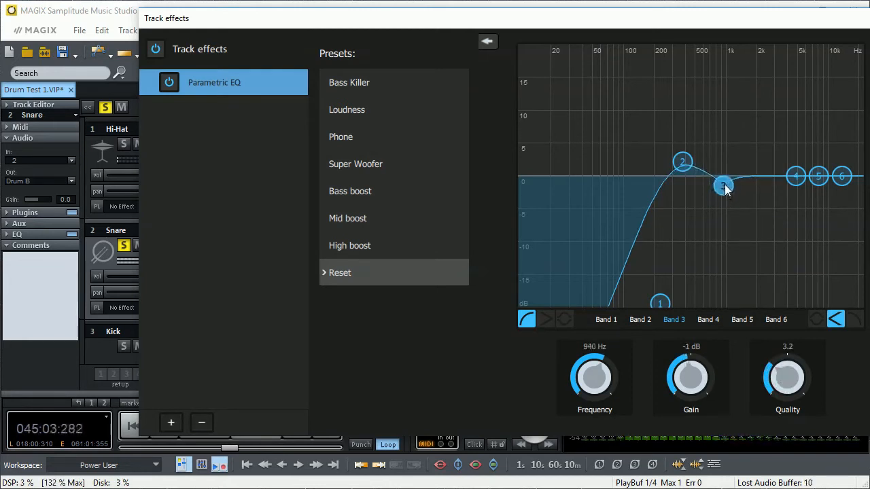
pyautogui.moveTo(795, 176)
pyautogui.mouseDown()
pyautogui.moveTo(782, 171)
pyautogui.moveTo(793, 168)
pyautogui.mouseUp()
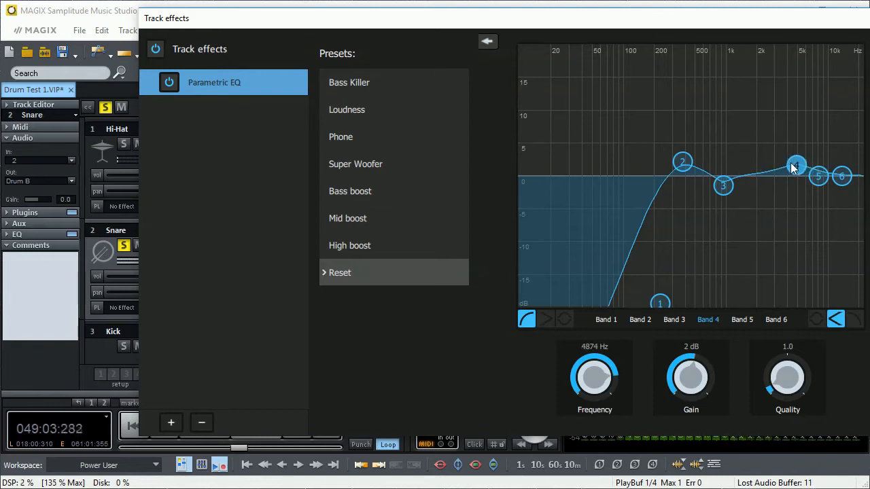
# - Switch band 6 of the Snare's EQ to a high-cut filter at about 8666 Hz
pyautogui.click(844, 178)
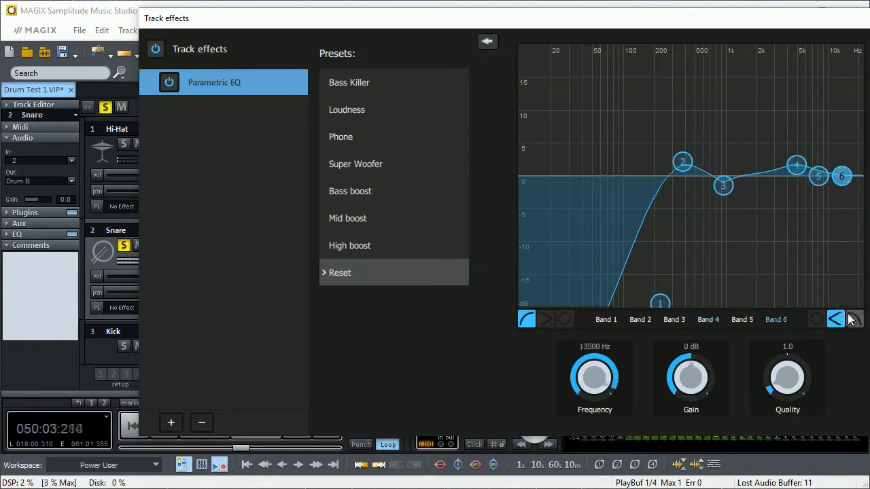
pyautogui.click(853, 320)
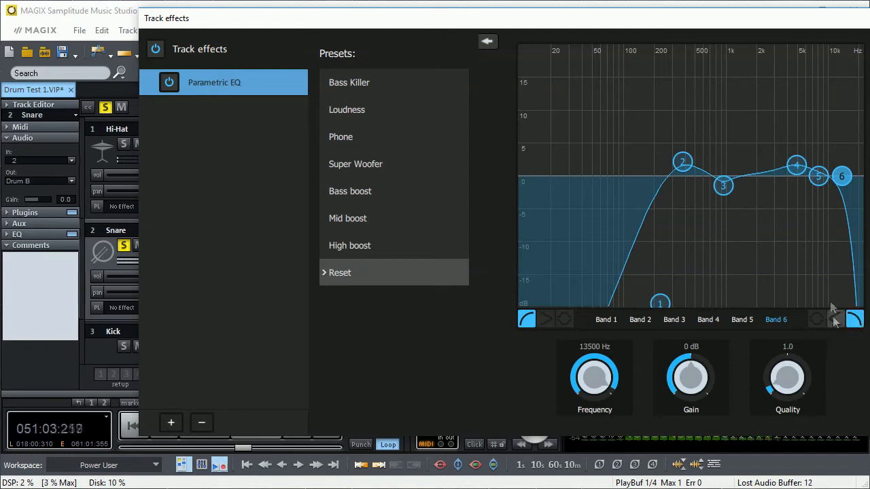
pyautogui.moveTo(843, 179); pyautogui.dragTo(821, 180)
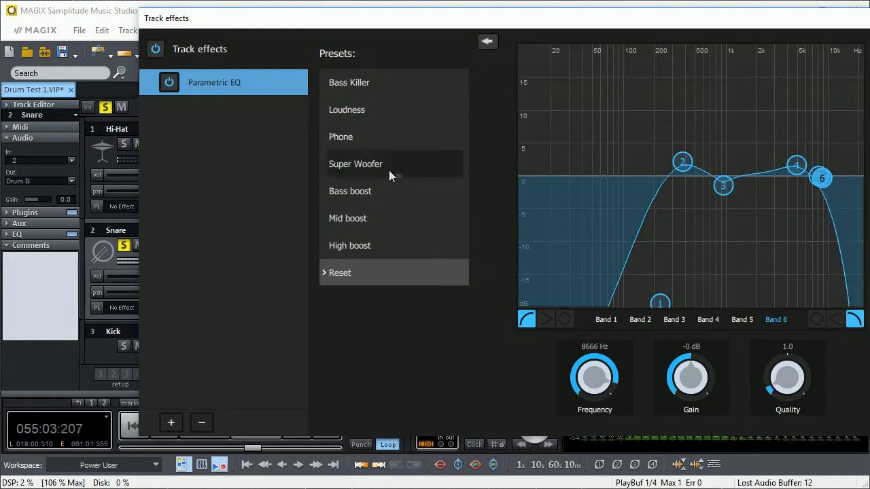
# - Bypass and re-enable the Snare's parametric EQ twice to compare the sound with and without it
pyautogui.click(168, 82)
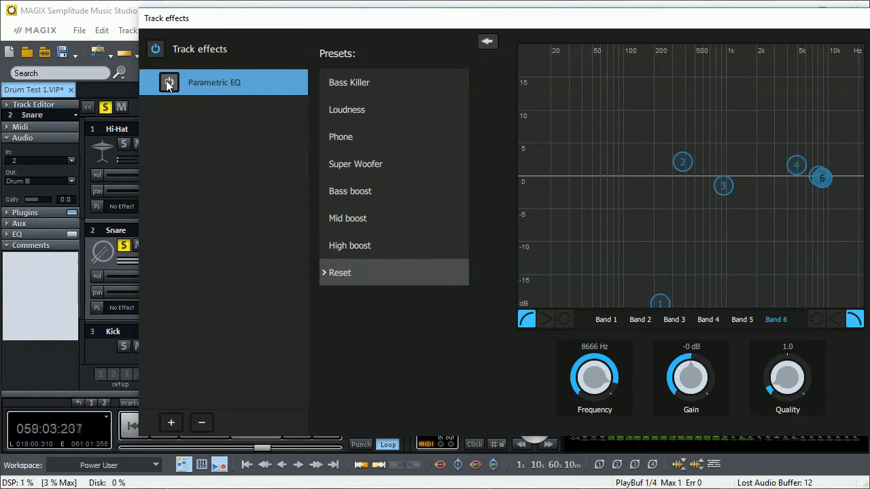
pyautogui.click(168, 83)
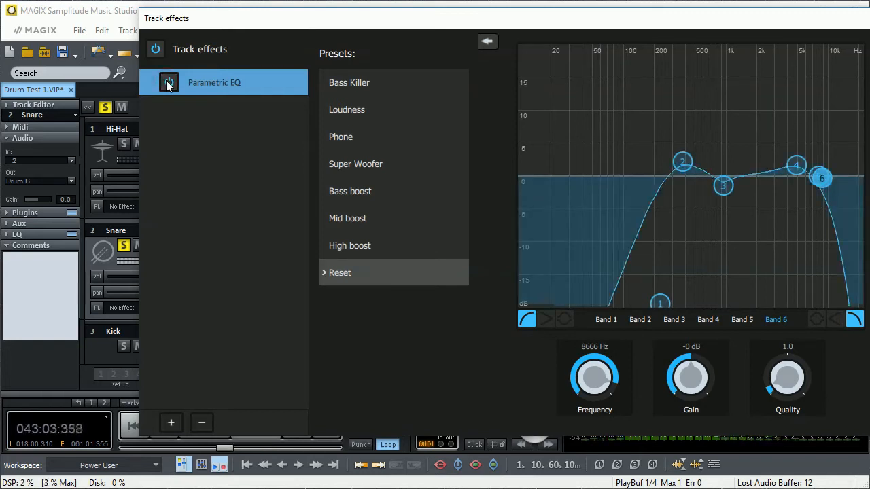
pyautogui.click(168, 83)
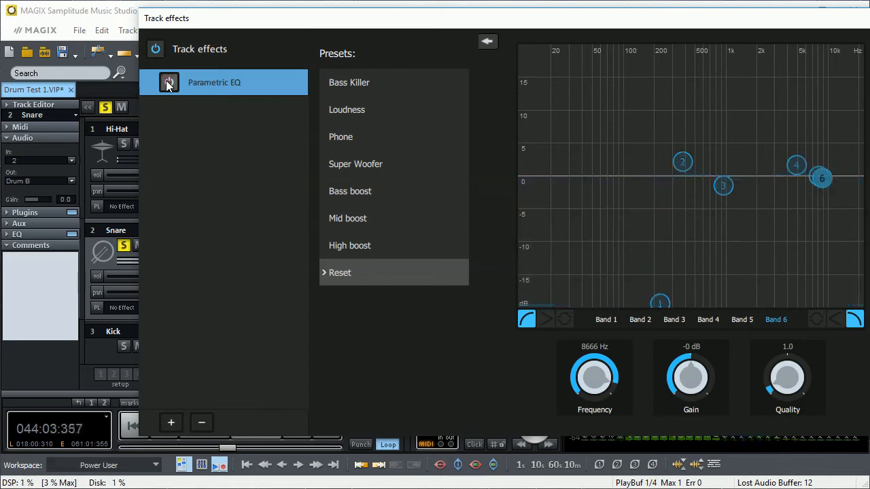
pyautogui.click(168, 83)
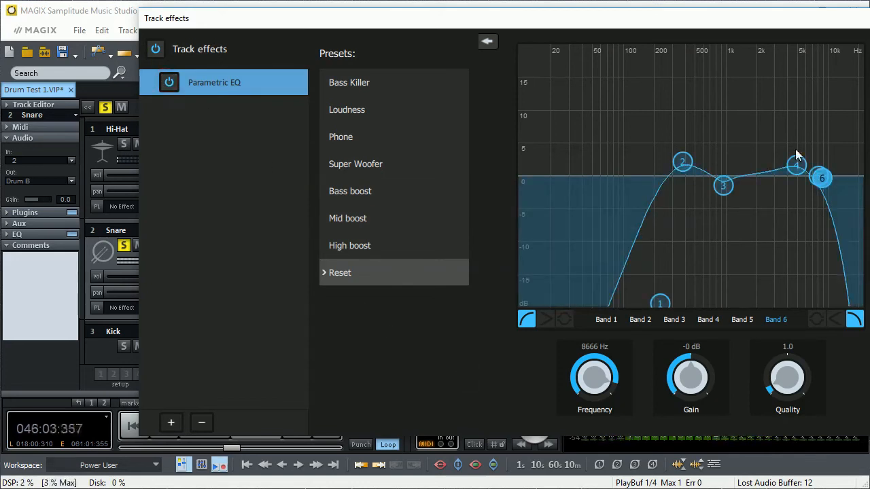
# - Close the Snare's track effects, stop playback and turn off the Snare's solo
pyautogui.press('Escape')
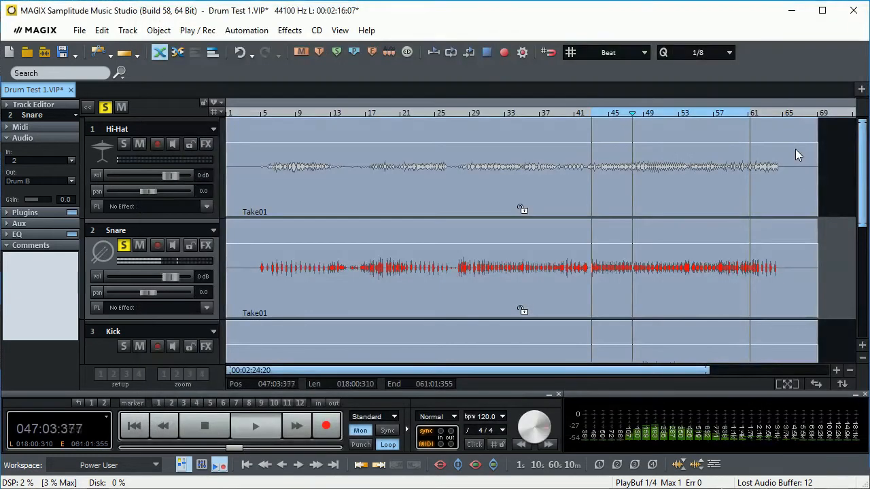
pyautogui.press('space')
pyautogui.click(124, 246)
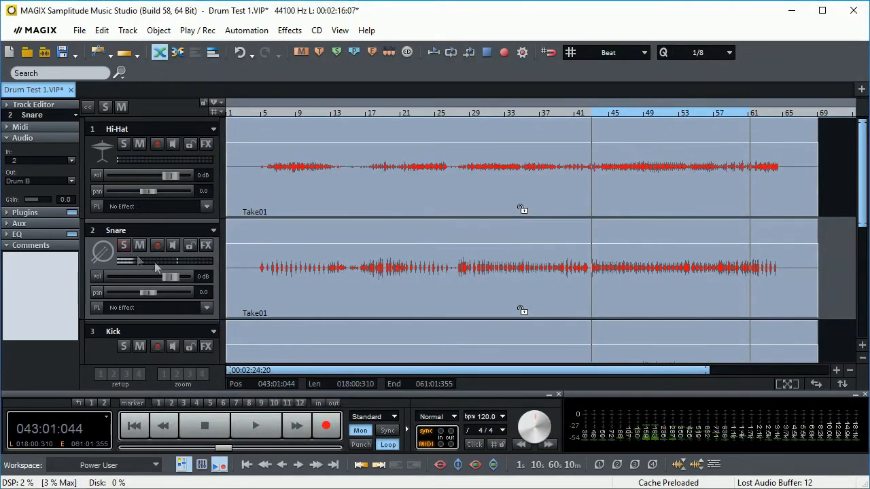
# - Set the loop range from about bar 47 to bar 58, solo the Kick track and play it
pyautogui.scroll(-2, 161, 190)
pyautogui.scroll(1, 161, 185)
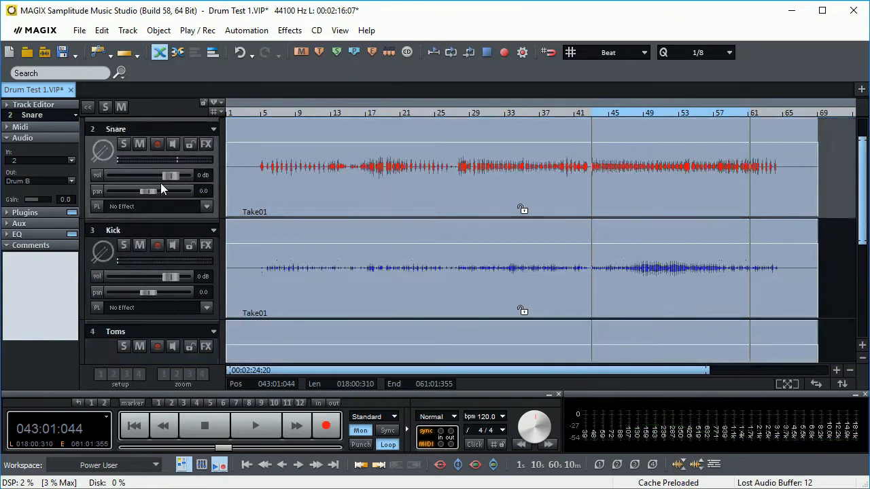
pyautogui.click(151, 228)
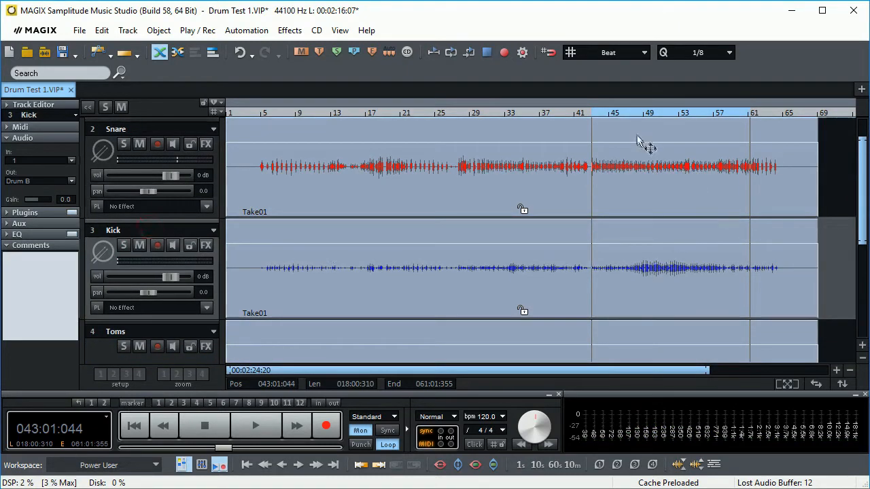
pyautogui.moveTo(592, 113); pyautogui.dragTo(626, 113)
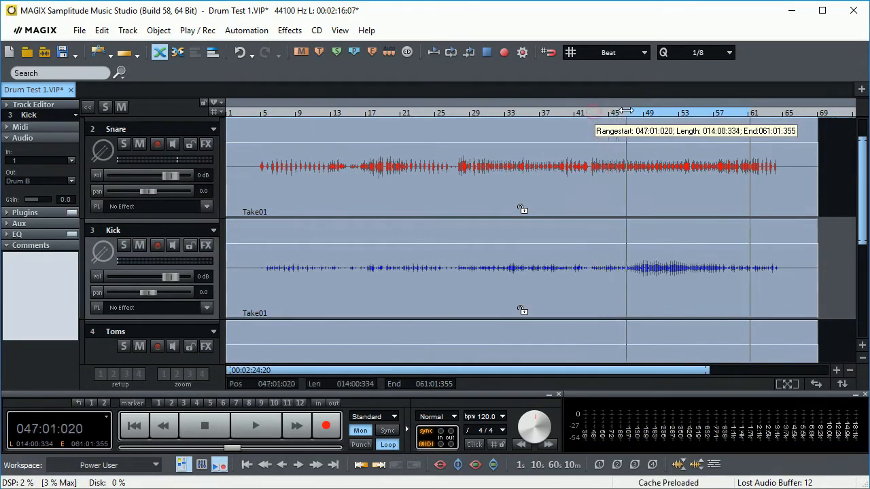
pyautogui.moveTo(749, 113); pyautogui.dragTo(722, 113)
pyautogui.click(123, 245)
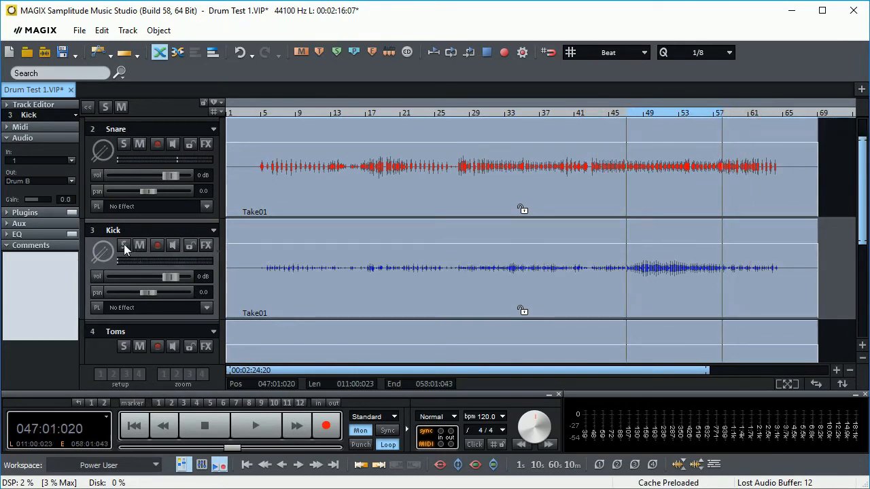
pyautogui.press('space')
# - Open the Kick's track effects and enable its parametric EQ
pyautogui.click(205, 246)
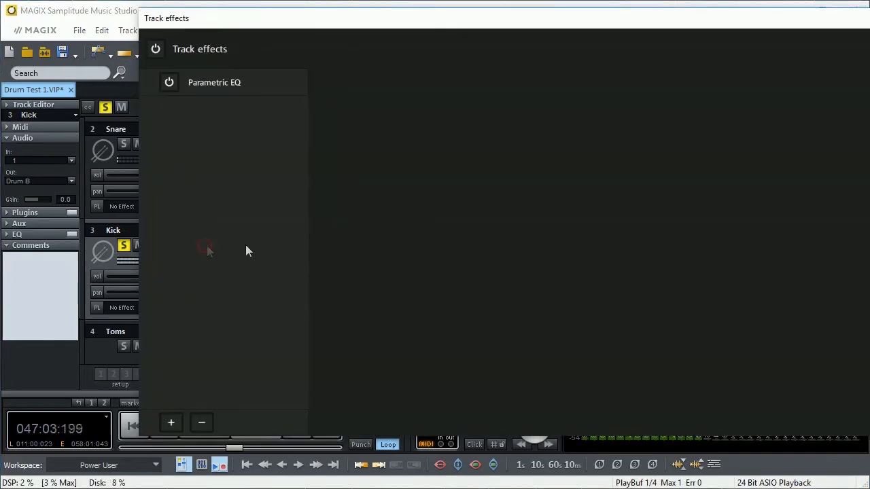
pyautogui.click(183, 80)
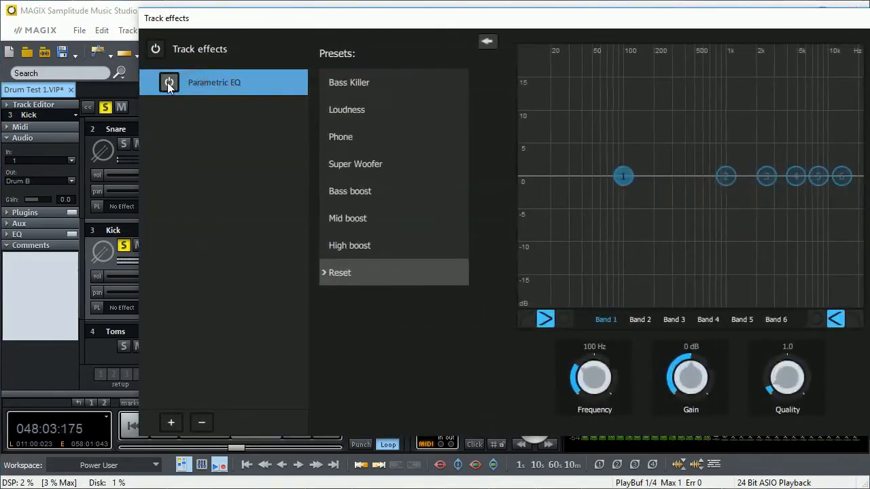
pyautogui.click(168, 82)
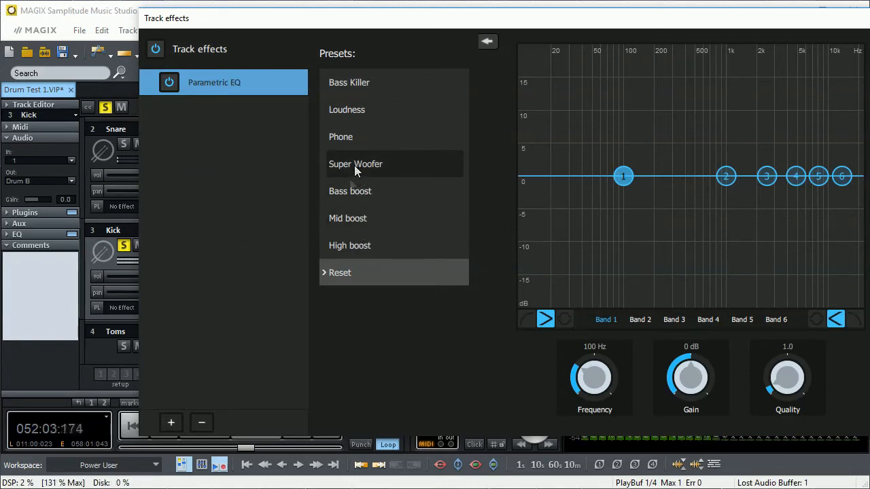
# - Try the Bass boost preset on the Kick, apply Super Woofer instead, and adjust band 1 to 7 dB at about 46 Hz
pyautogui.click(350, 191)
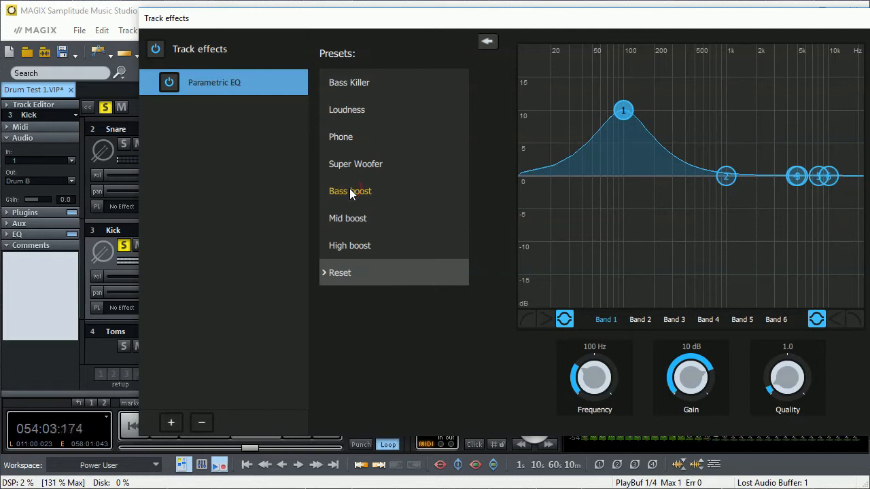
pyautogui.click(352, 164)
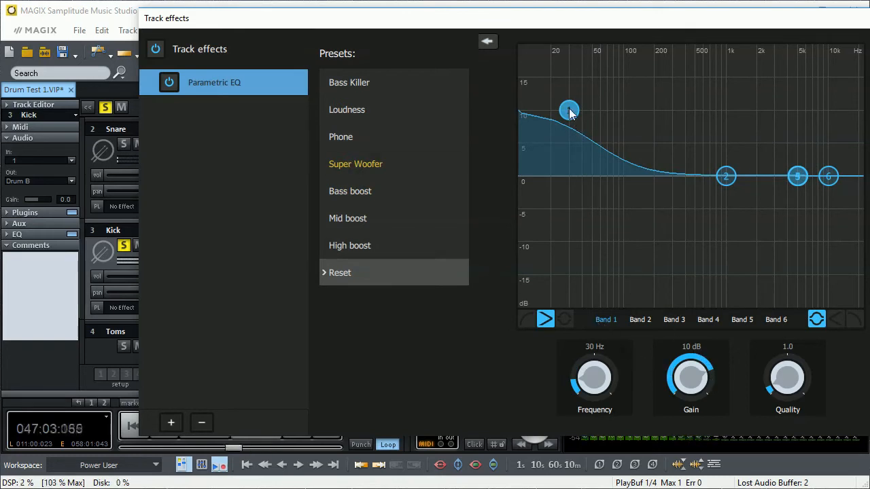
pyautogui.moveTo(571, 113); pyautogui.dragTo(590, 132)
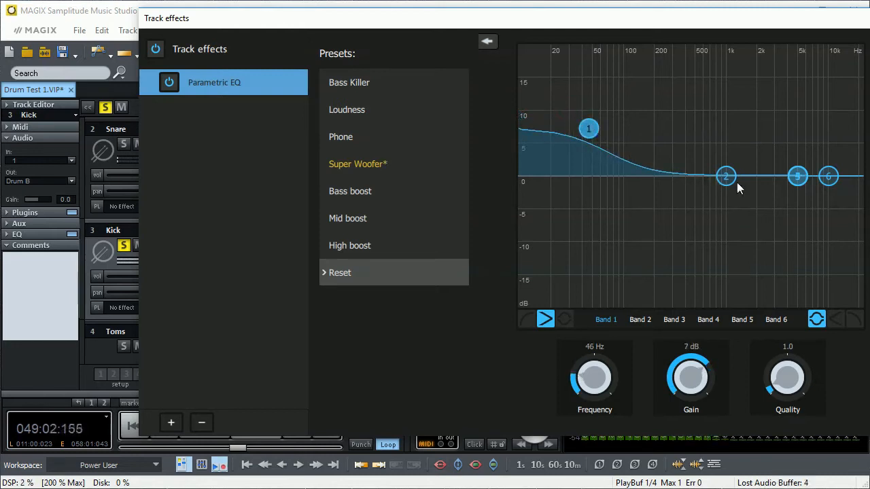
# - Cut the Kick's EQ band 2 by 3 dB at about 208 Hz, boost band 3 by 1 dB at about 521 Hz, and lower bands 4 and 5 slightly
pyautogui.moveTo(725, 177); pyautogui.dragTo(656, 199)
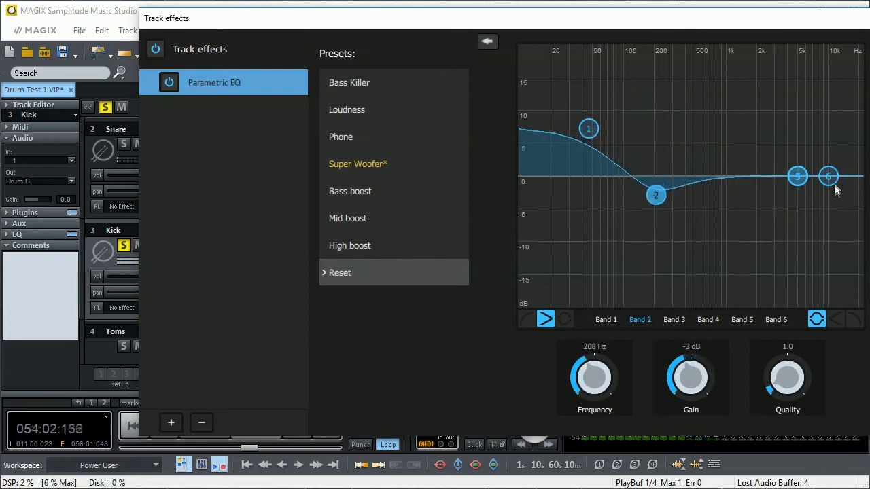
pyautogui.click(675, 320)
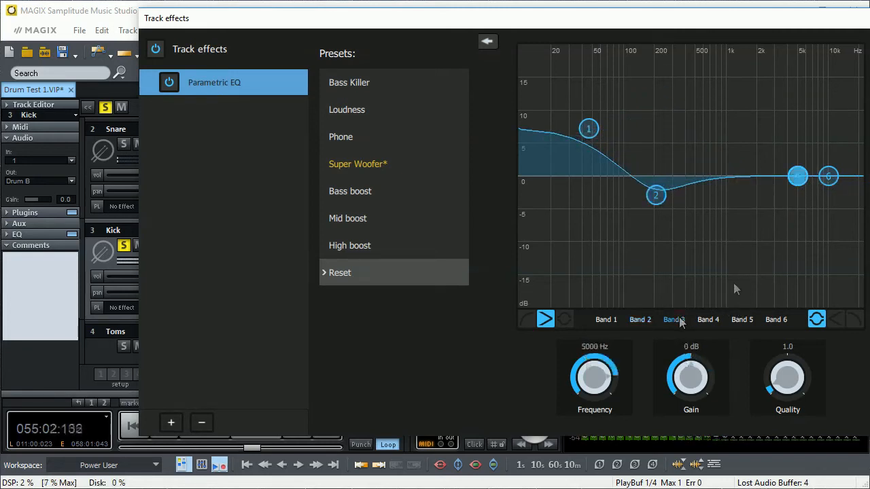
pyautogui.moveTo(757, 174); pyautogui.dragTo(697, 169)
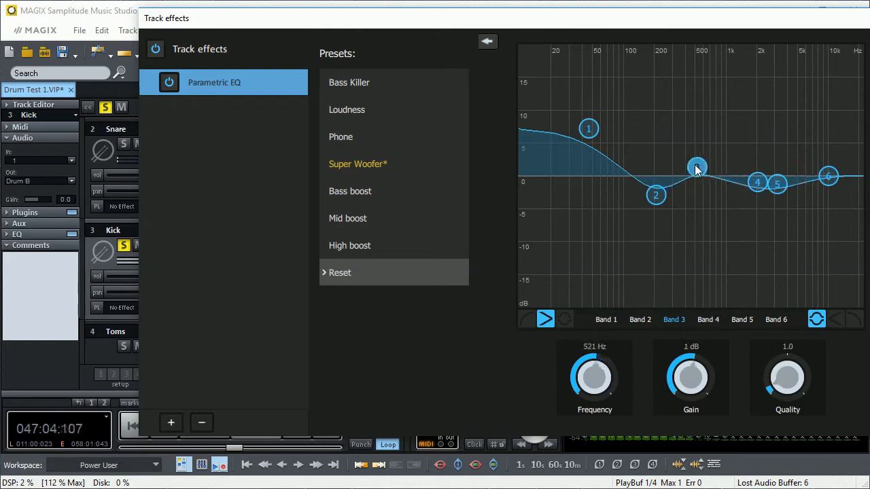
# - Make the Kick's band 6 a high-cut near 1 kHz, set band 3 to 3 dB at 441 Hz and band 1 to 6 dB at 78 Hz
pyautogui.click(830, 178)
pyautogui.click(854, 319)
pyautogui.moveTo(830, 179); pyautogui.dragTo(689, 161)
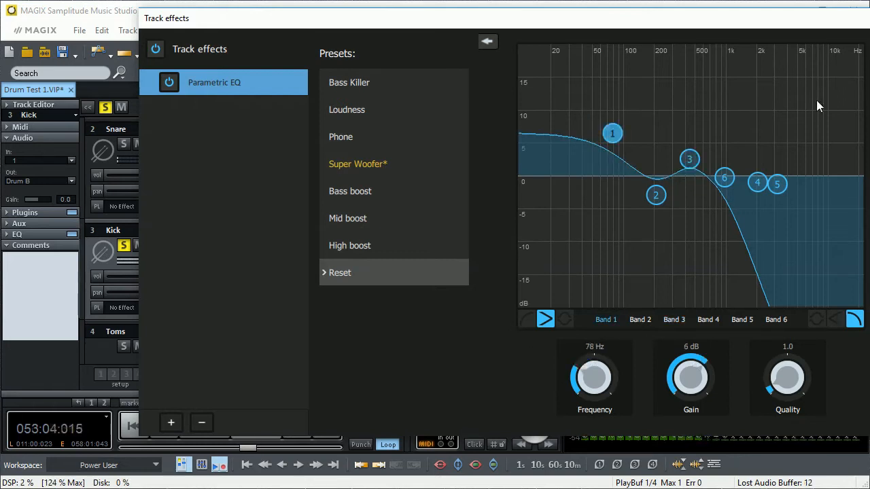
pyautogui.press('space')
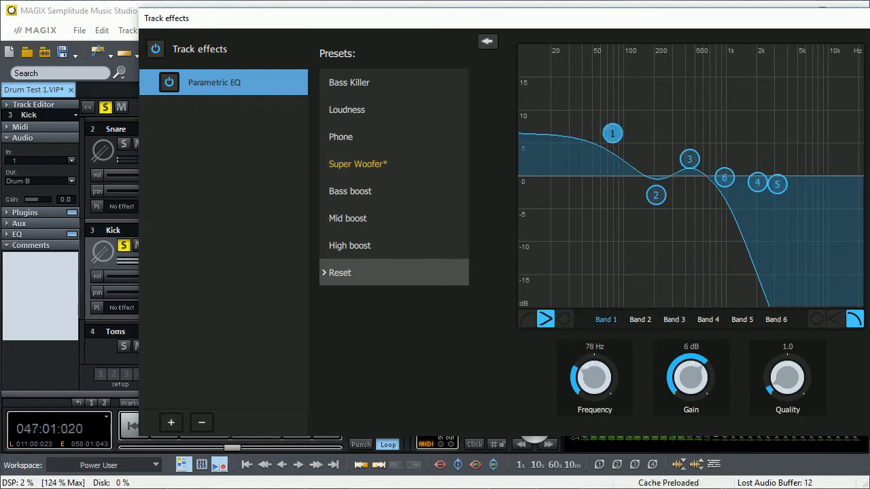
pyautogui.click(869, 18)
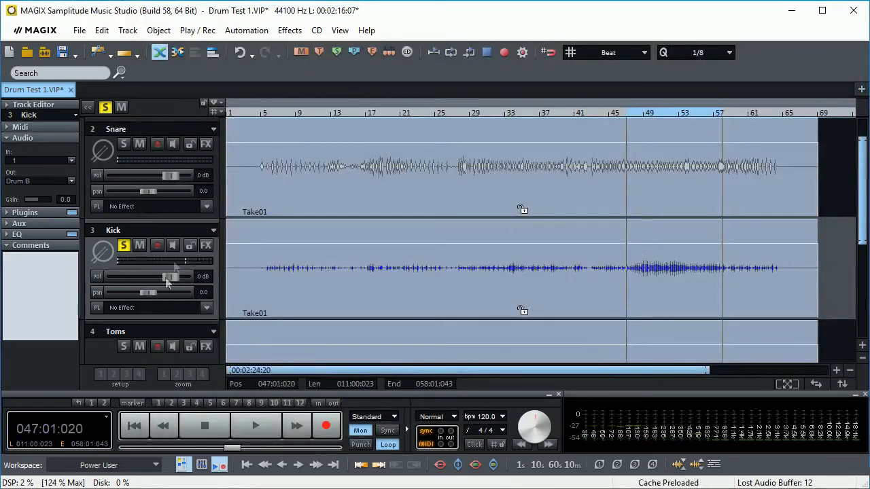
# - Solo the Toms track instead of the Kick and loop its playback from about bar 12 to bar 16
pyautogui.click(160, 333)
pyautogui.scroll(-1, 151, 338)
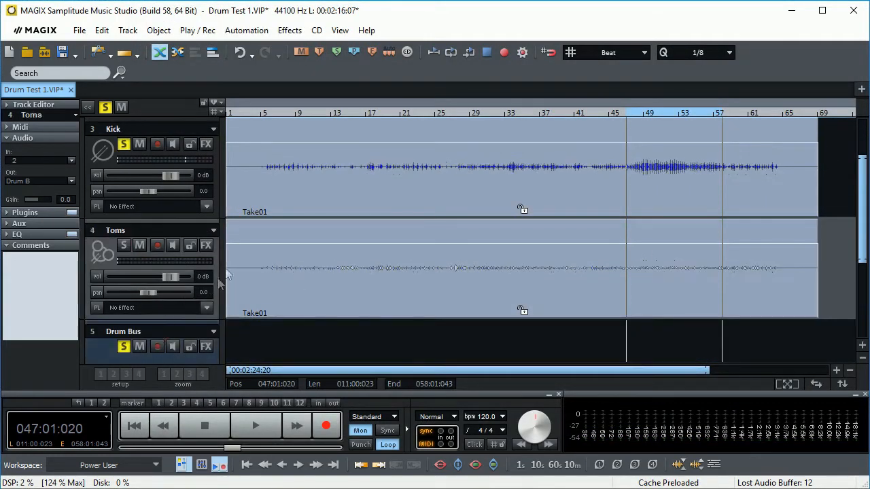
pyautogui.click(123, 146)
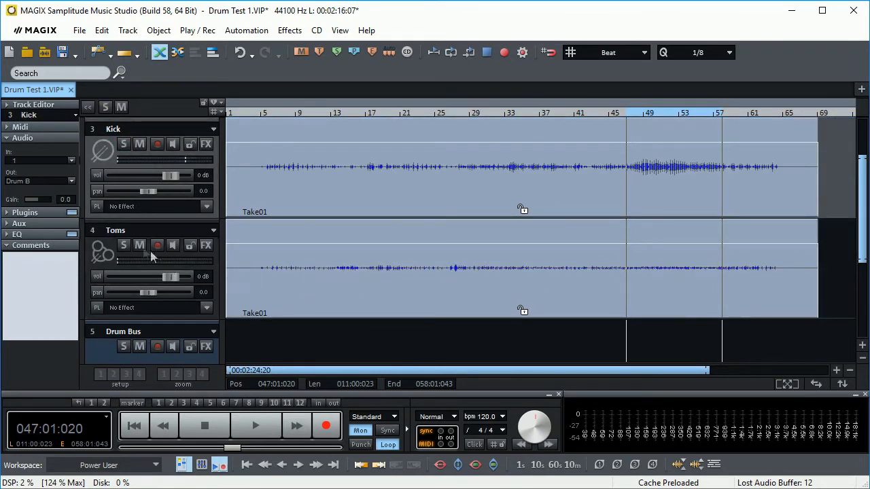
pyautogui.click(124, 246)
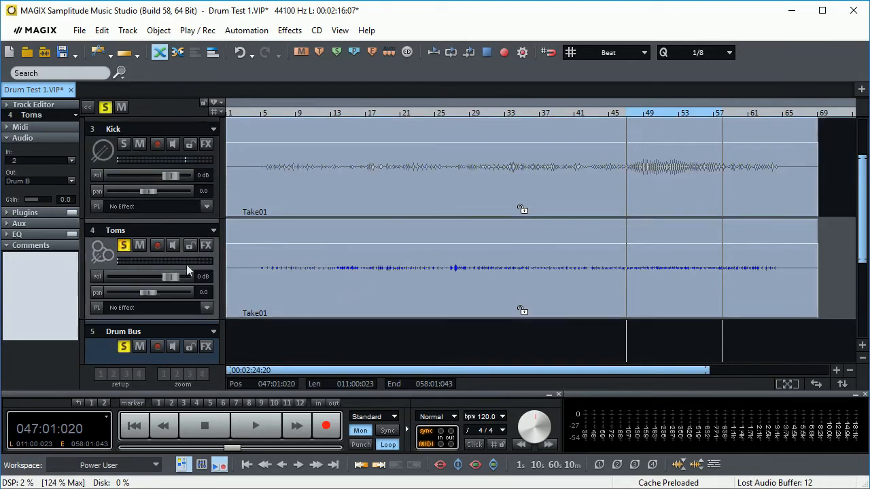
pyautogui.moveTo(330, 113); pyautogui.dragTo(361, 114)
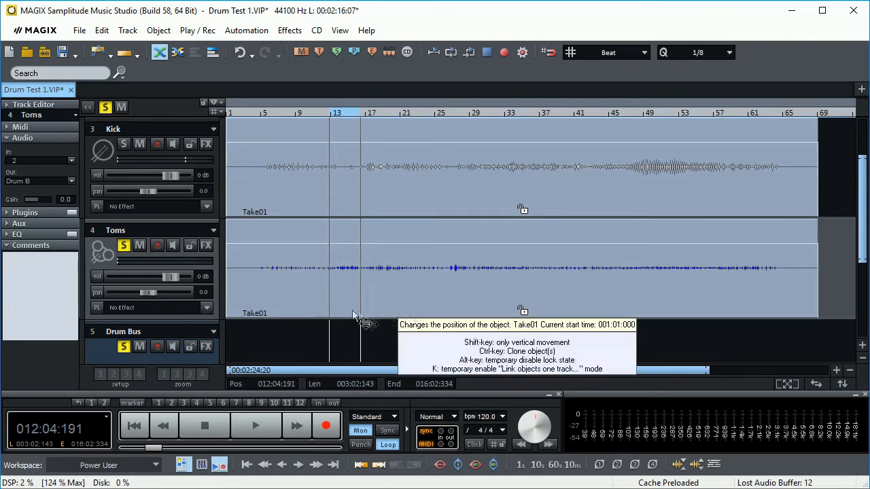
pyautogui.press('space')
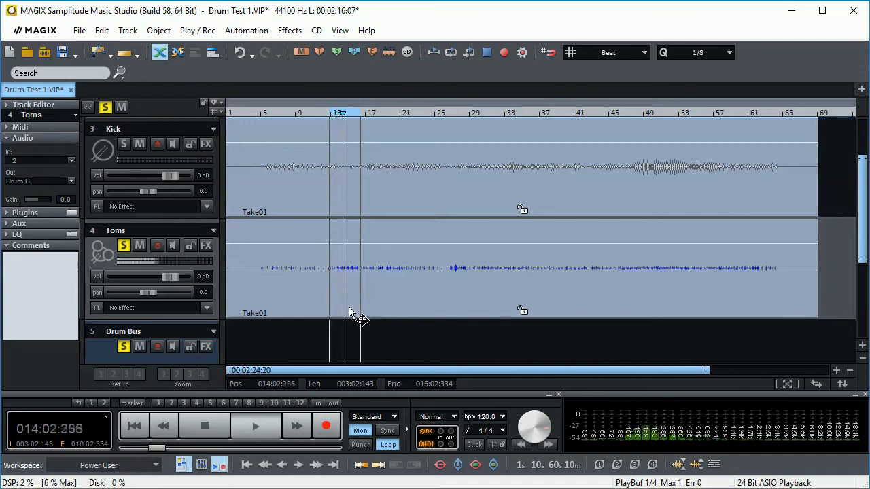
# - Enable the Toms' parametric EQ and switch band 1 to a low-cut filter at about 133 Hz
pyautogui.click(205, 246)
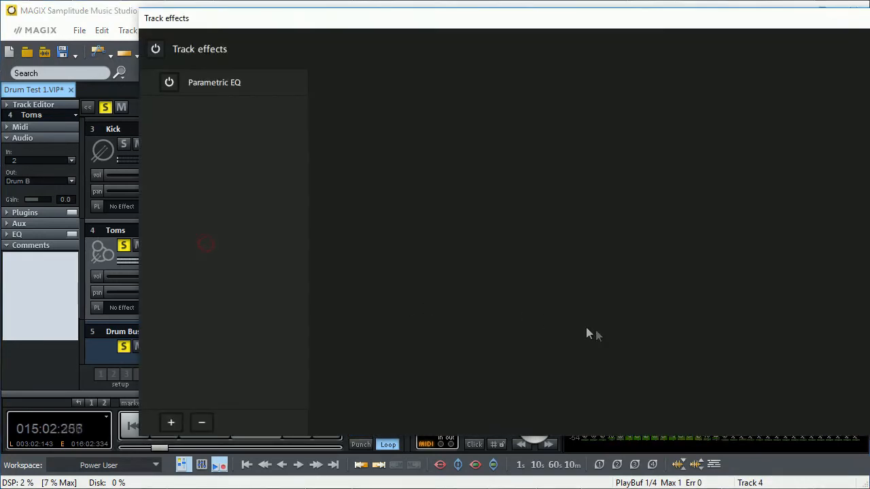
pyautogui.click(218, 84)
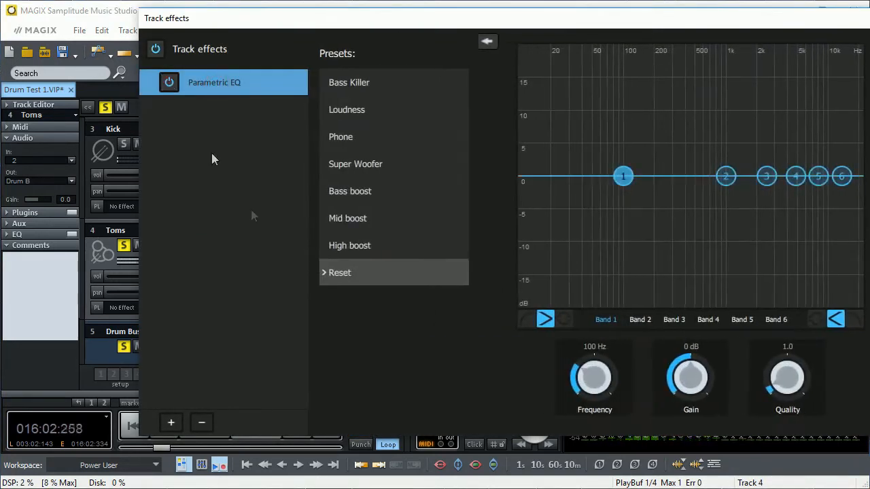
pyautogui.click(525, 321)
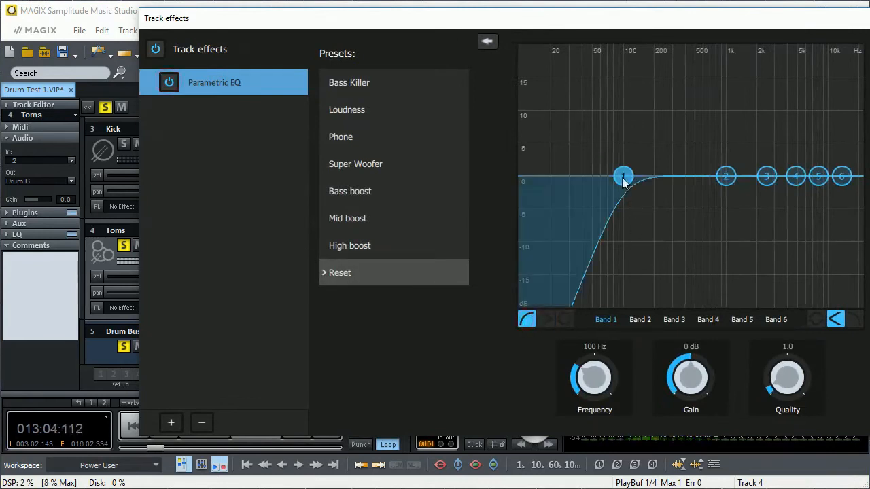
pyautogui.moveTo(629, 182)
pyautogui.mouseDown()
pyautogui.moveTo(643, 182)
pyautogui.moveTo(637, 172)
pyautogui.mouseUp()
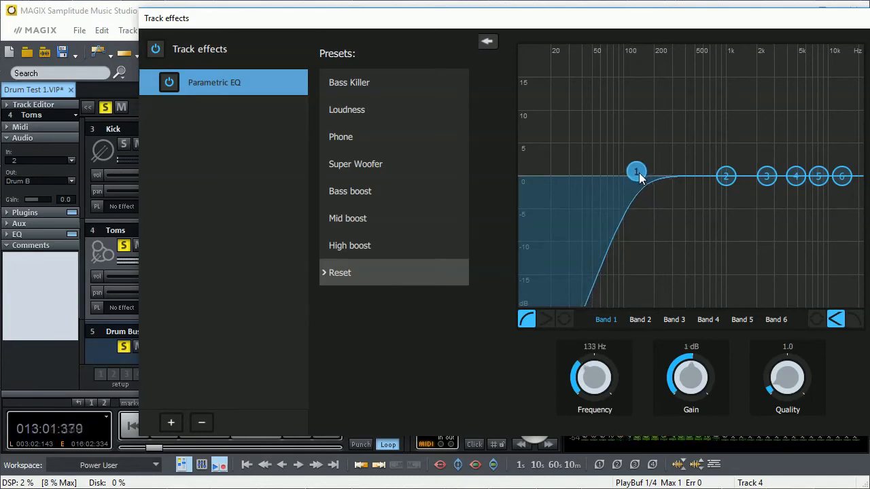
# - Switch the Toms' EQ band 6 to a high-cut filter, and boost band 2 by 2 dB at about 290 Hz and band 3 by 3 dB at about 1378 Hz
pyautogui.click(841, 176)
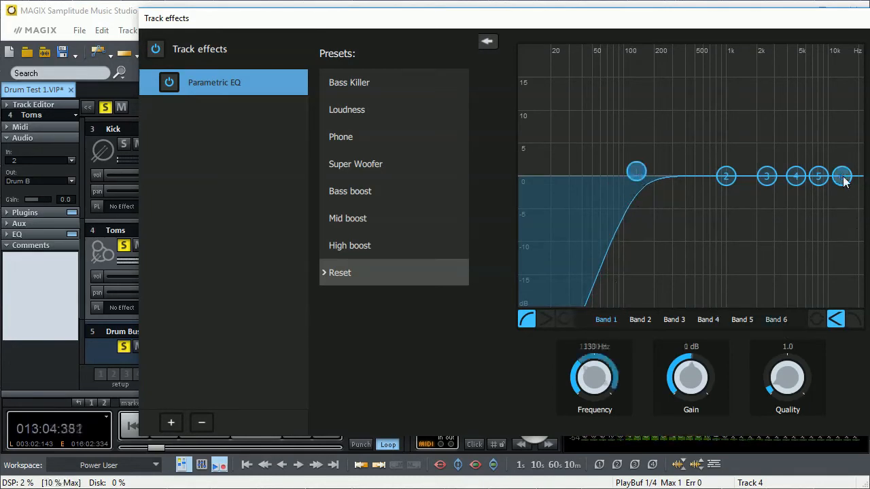
pyautogui.click(854, 321)
pyautogui.moveTo(841, 177); pyautogui.dragTo(671, 161)
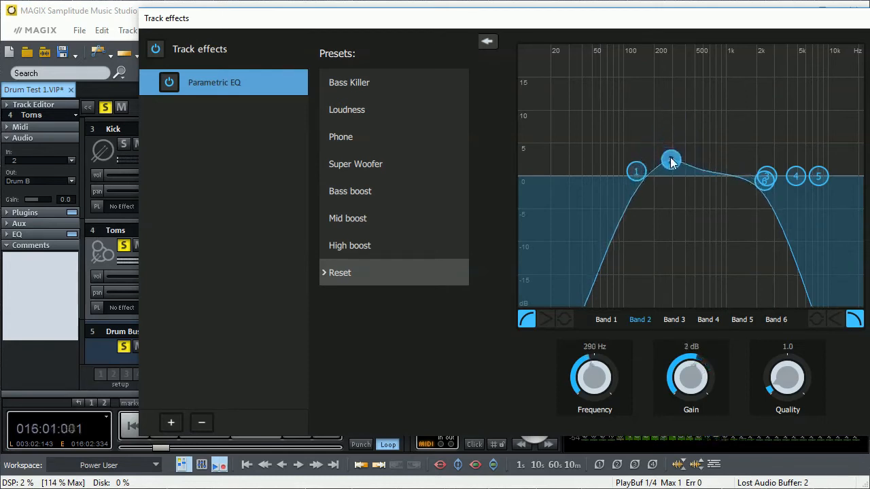
pyautogui.moveTo(779, 179); pyautogui.dragTo(734, 160)
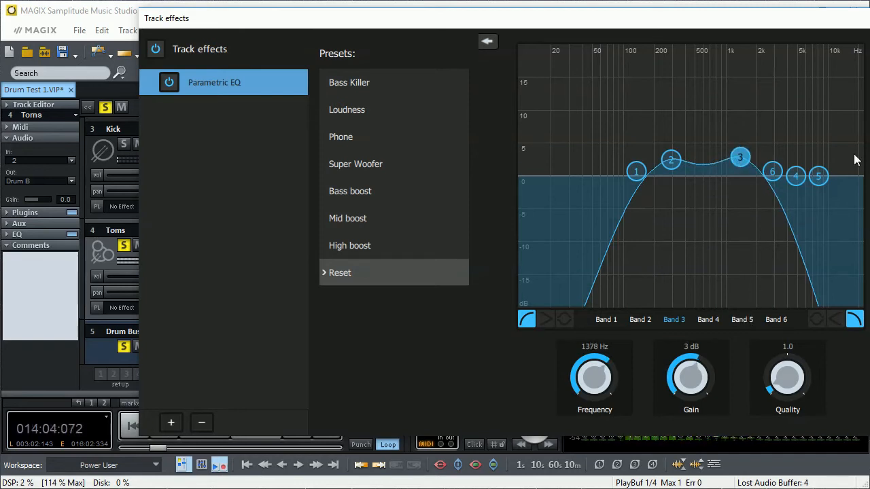
# - Close the Toms' track effects, stop playback and turn off the Toms' solo
pyautogui.press('Escape')
pyautogui.press('space')
pyautogui.click(126, 246)
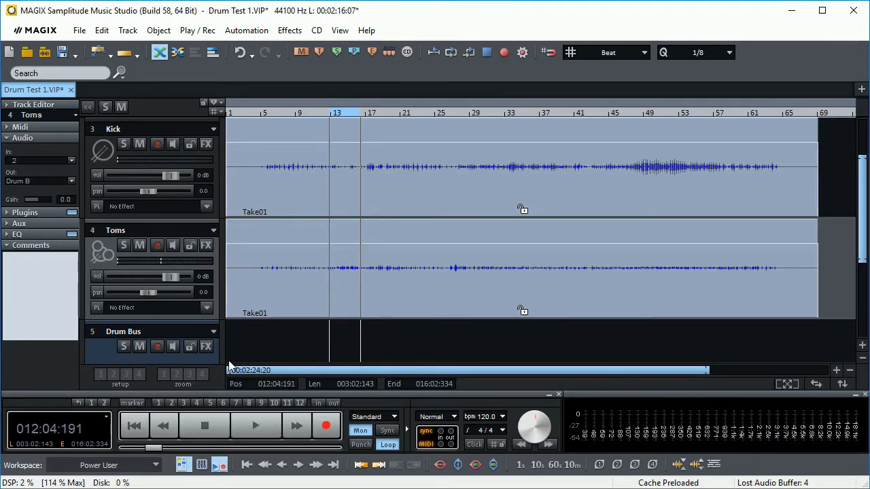
# - Fit all five tracks in the arrangement, play the full drum mix from about bar 3 and open the mixer
pyautogui.click(457, 466)
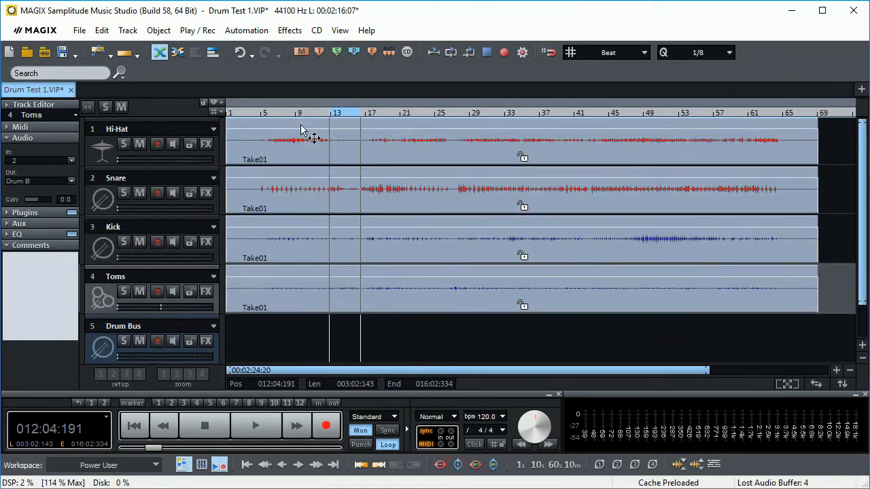
pyautogui.click(250, 114)
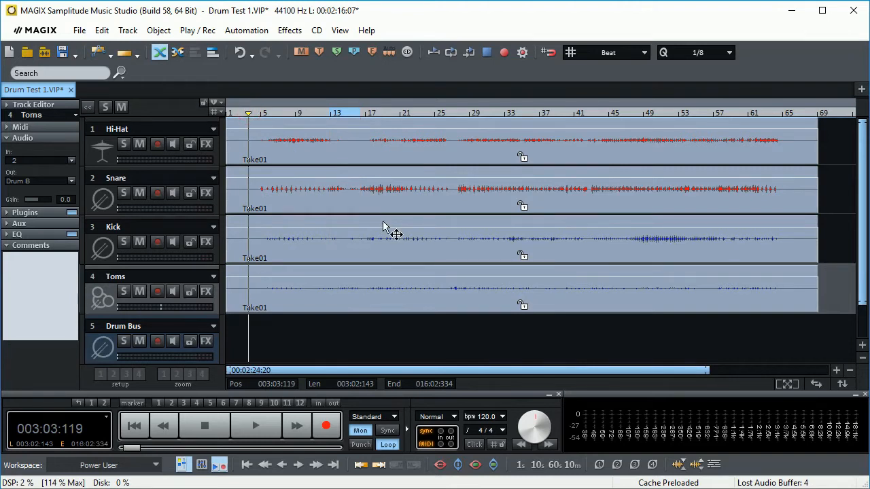
pyautogui.press('space')
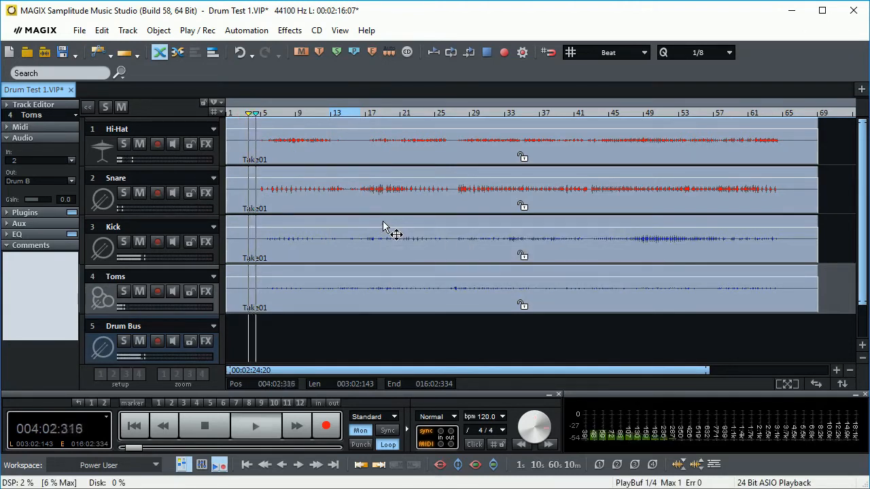
pyautogui.press('m')
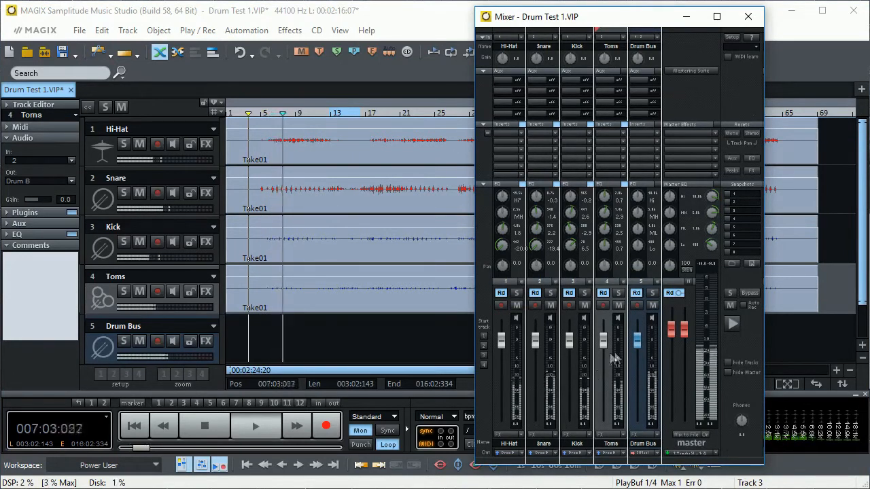
# - Lower the Toms and Kick faders slightly, and pan the Hi-Hat to -6.7, the Snare to -1.7 and the Toms to 3.3
pyautogui.moveTo(604, 345); pyautogui.dragTo(570, 349)
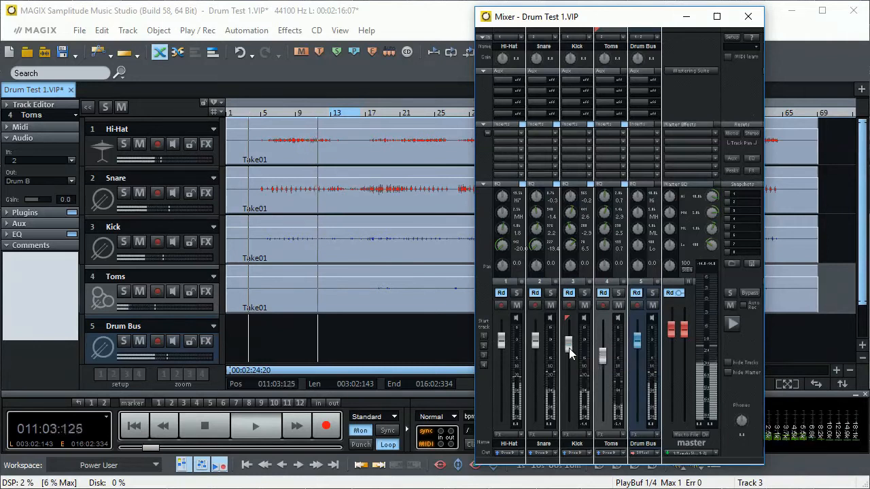
pyautogui.moveTo(500, 266); pyautogui.dragTo(532, 265)
pyautogui.moveTo(603, 266); pyautogui.dragTo(619, 254)
pyautogui.moveTo(603, 351); pyautogui.dragTo(603, 346)
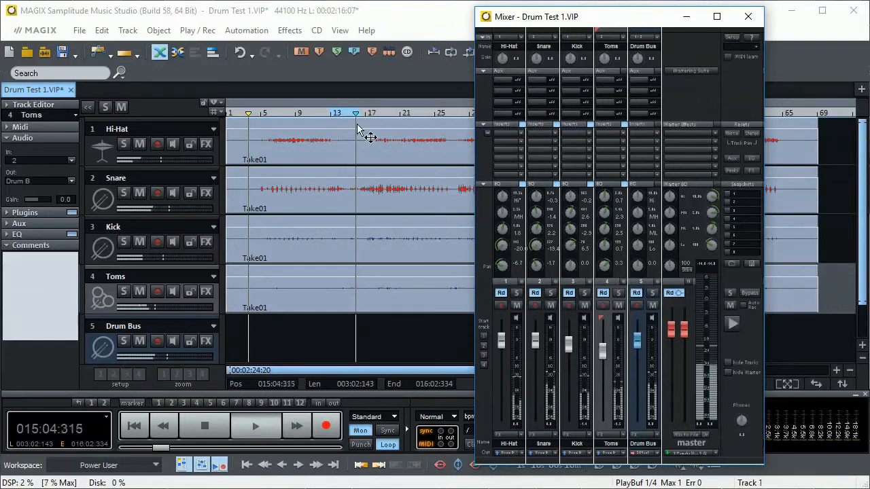
# - Close the mixer and set the playback loop range in the arrangement from about bar 43 to bar 64
pyautogui.click(335, 113)
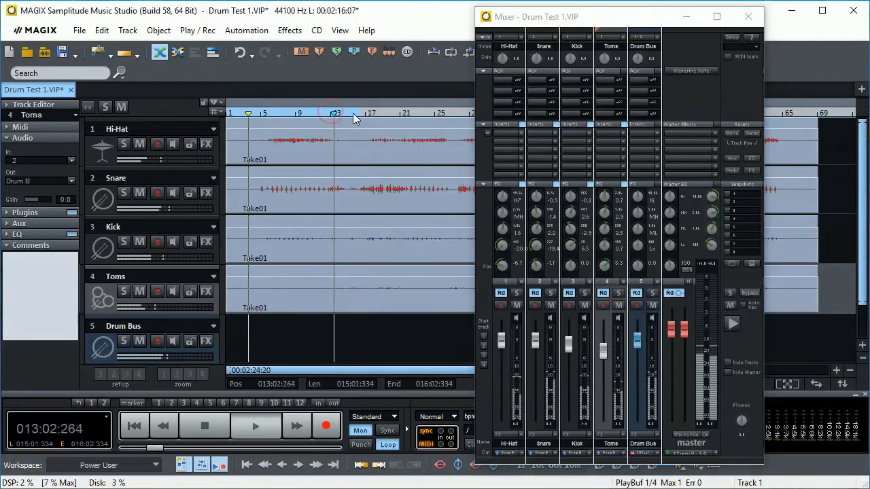
pyautogui.moveTo(361, 115); pyautogui.dragTo(784, 115)
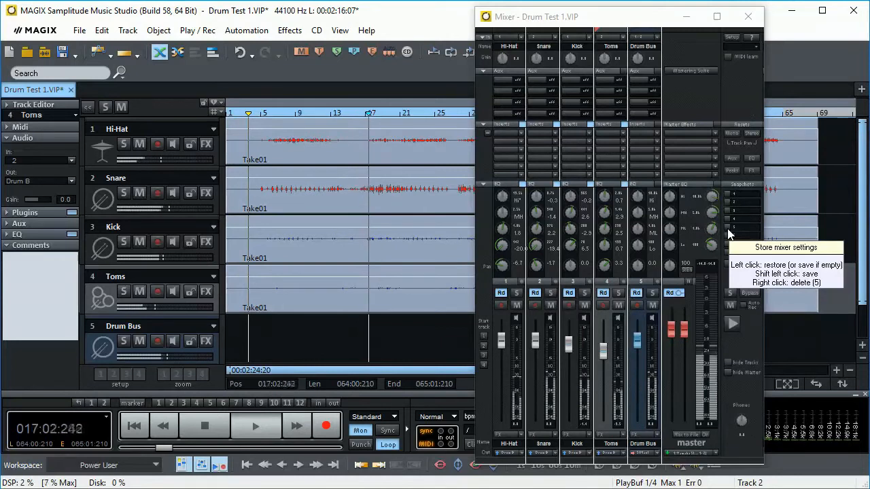
pyautogui.click(749, 20)
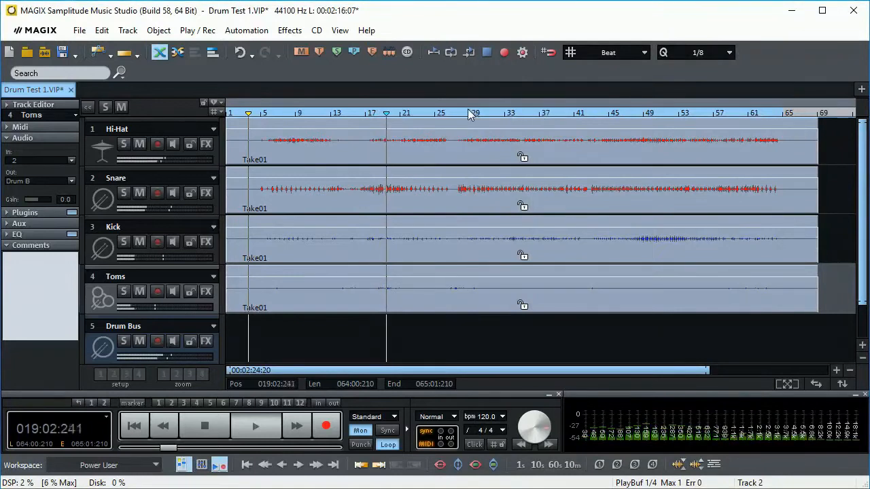
pyautogui.moveTo(454, 112); pyautogui.dragTo(776, 117)
pyautogui.moveTo(458, 112); pyautogui.dragTo(590, 218)
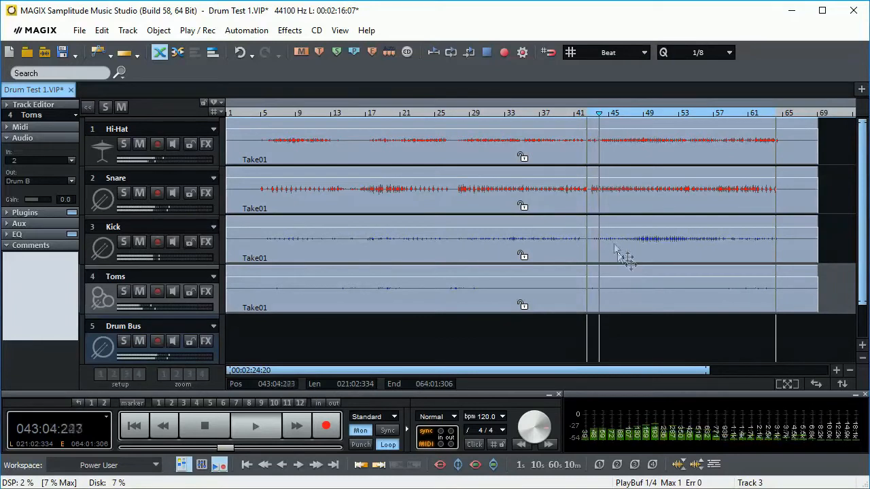
pyautogui.moveTo(587, 113); pyautogui.dragTo(589, 112)
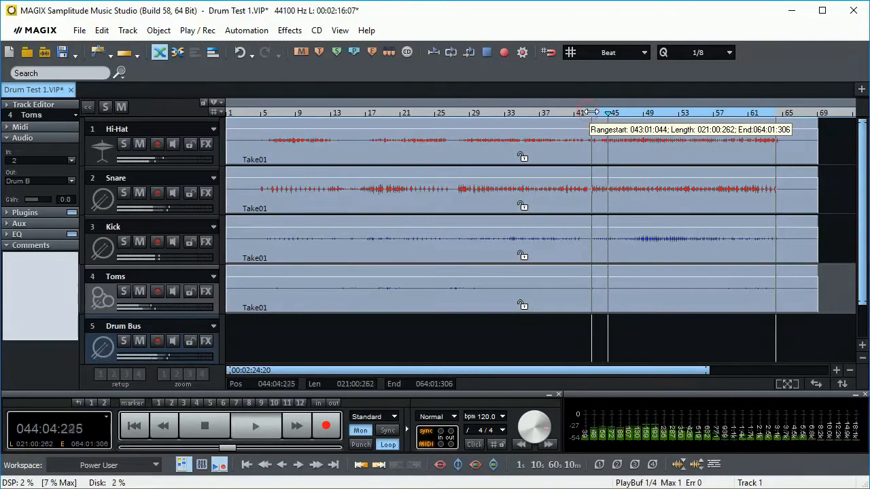
# - Reopen the mixer and lower the Hi-Hat fader to about -6.7 dB while the mix plays
pyautogui.press('m')
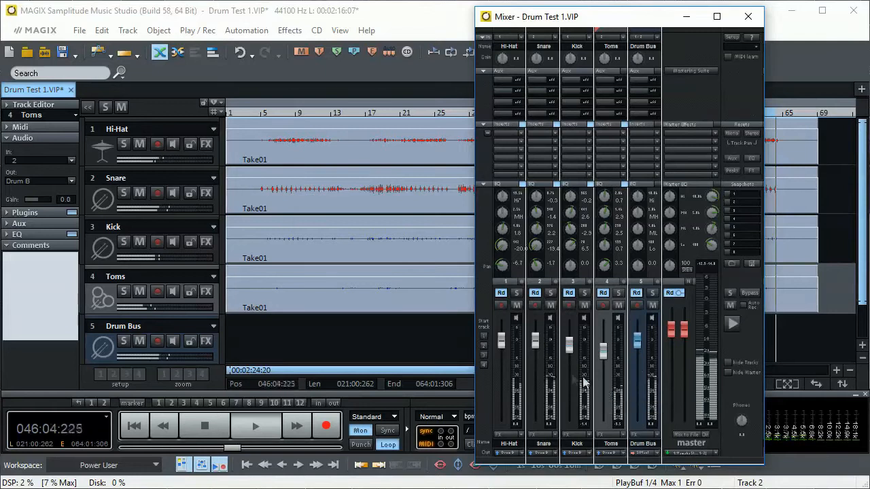
pyautogui.moveTo(505, 348); pyautogui.dragTo(503, 352)
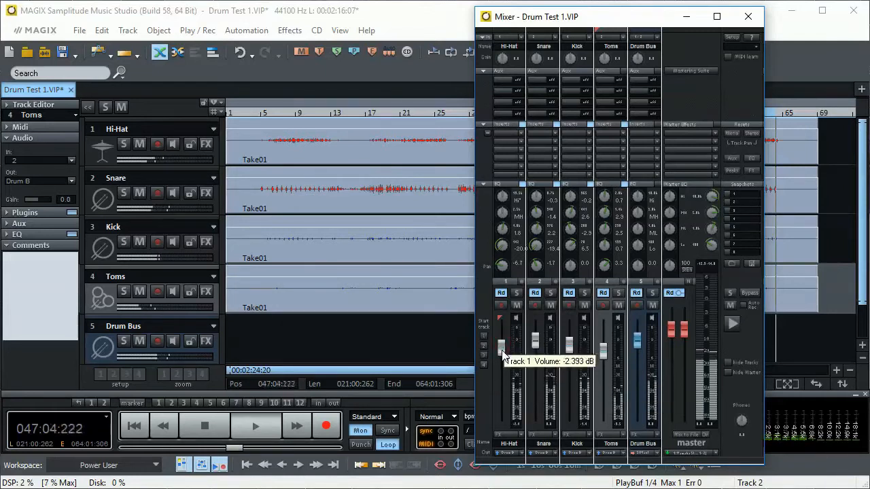
pyautogui.moveTo(503, 361); pyautogui.dragTo(503, 361)
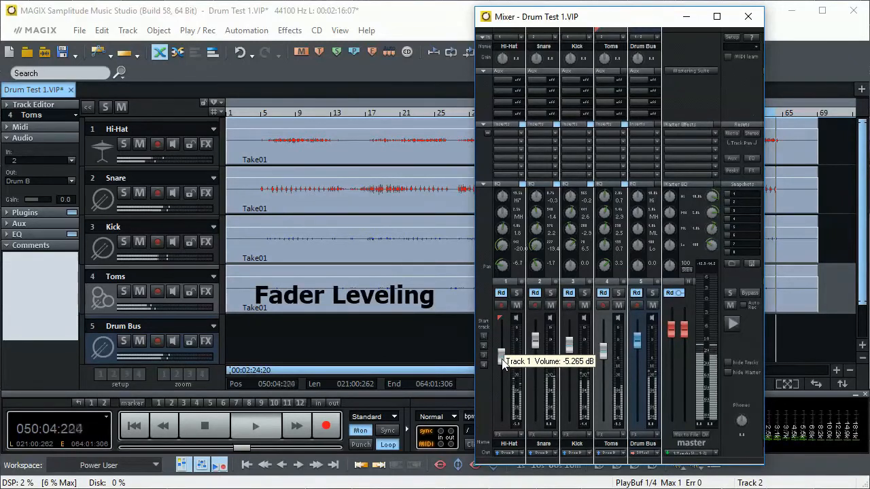
pyautogui.moveTo(503, 361); pyautogui.dragTo(503, 364)
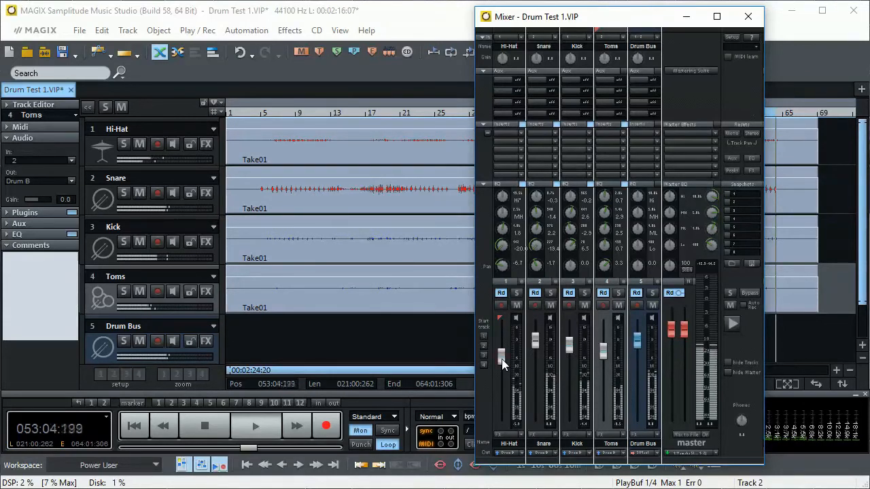
pyautogui.moveTo(502, 359); pyautogui.dragTo(501, 360)
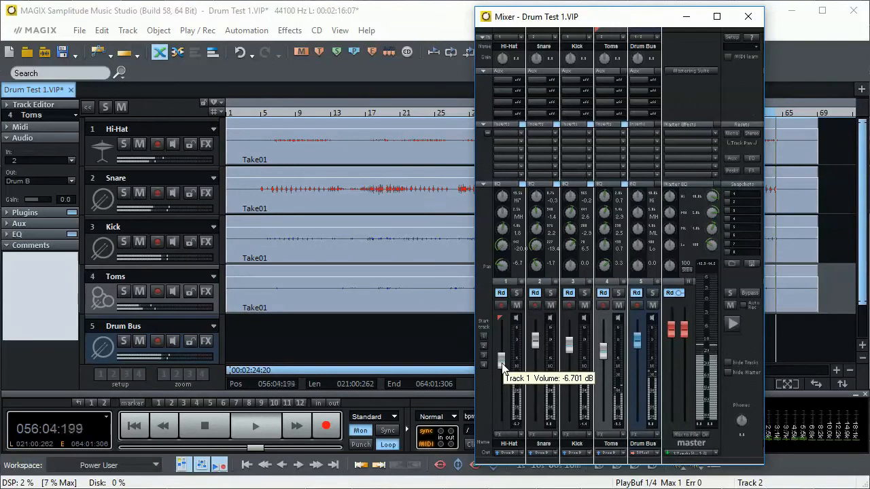
# - Lower the Kick fader slightly and the Toms fader further, and stop playback
pyautogui.moveTo(573, 354); pyautogui.dragTo(573, 357)
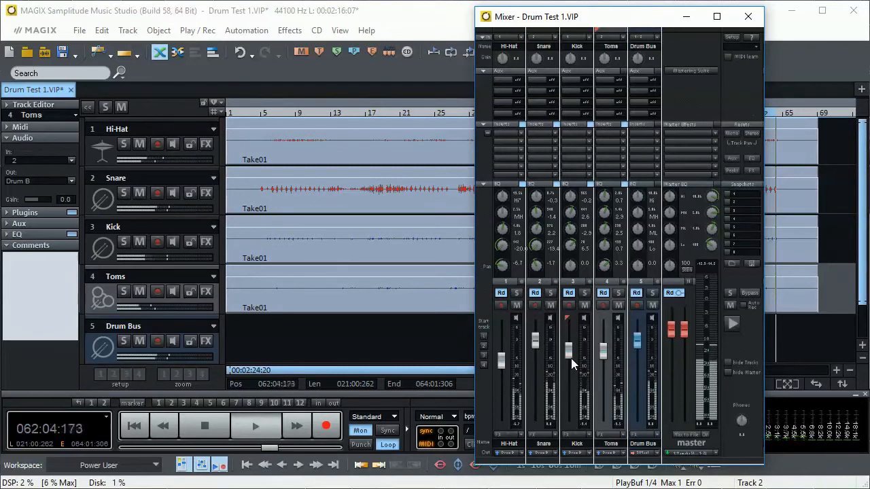
pyautogui.moveTo(603, 350); pyautogui.dragTo(606, 377)
pyautogui.press('space')
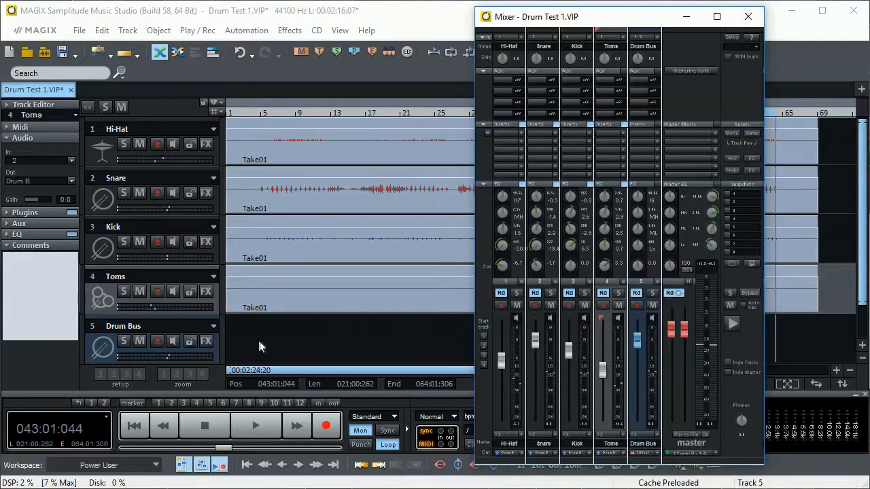
# - Open the Drum Bus track effects and add a Compressor after the Parametric EQ
pyautogui.click(207, 340)
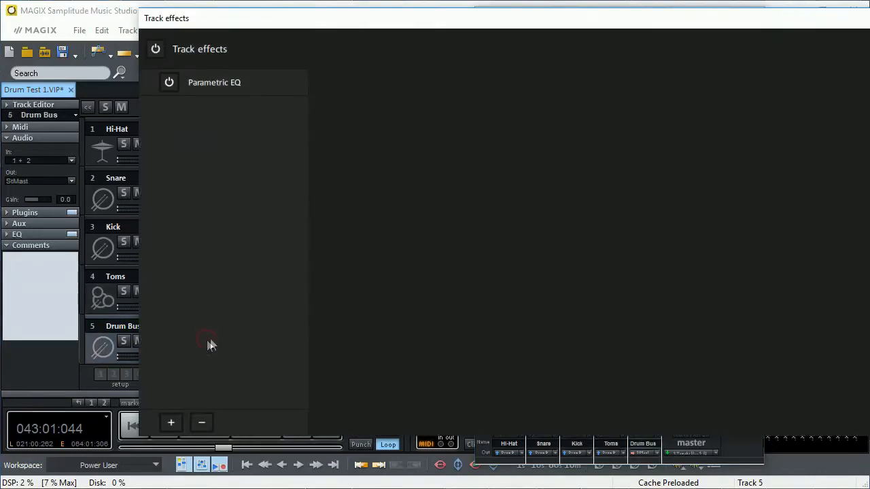
pyautogui.click(226, 85)
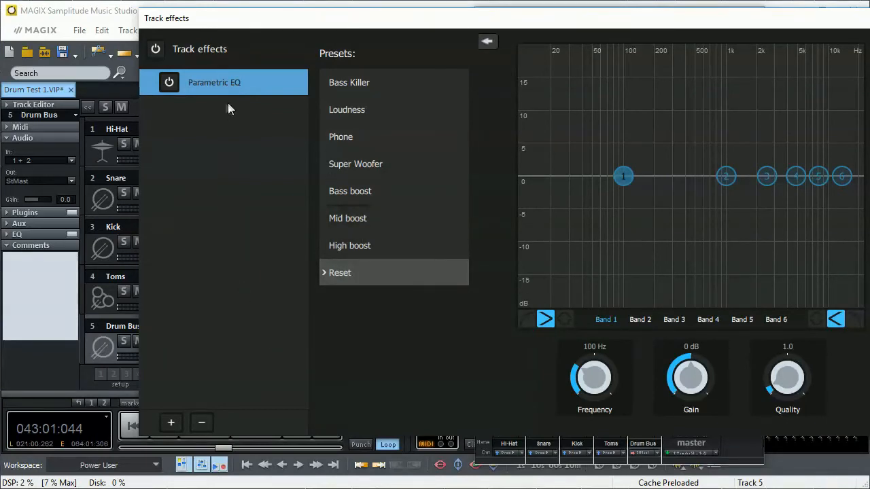
pyautogui.click(172, 423)
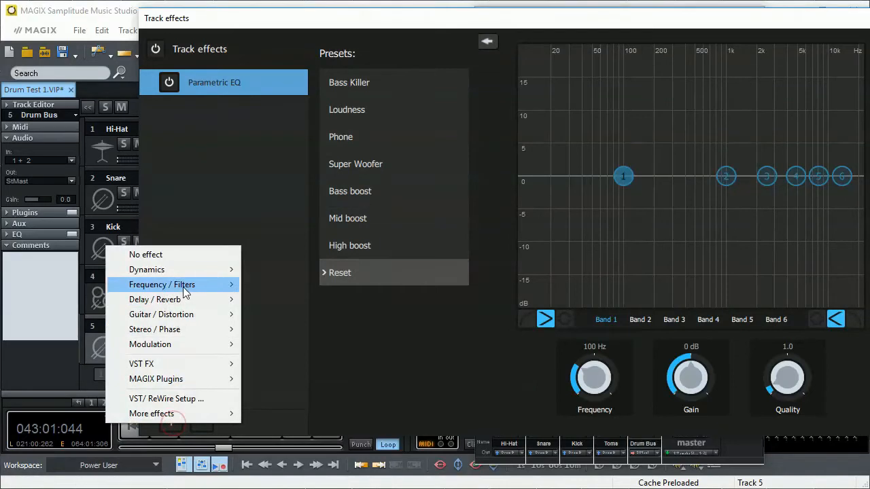
pyautogui.moveTo(184, 269)
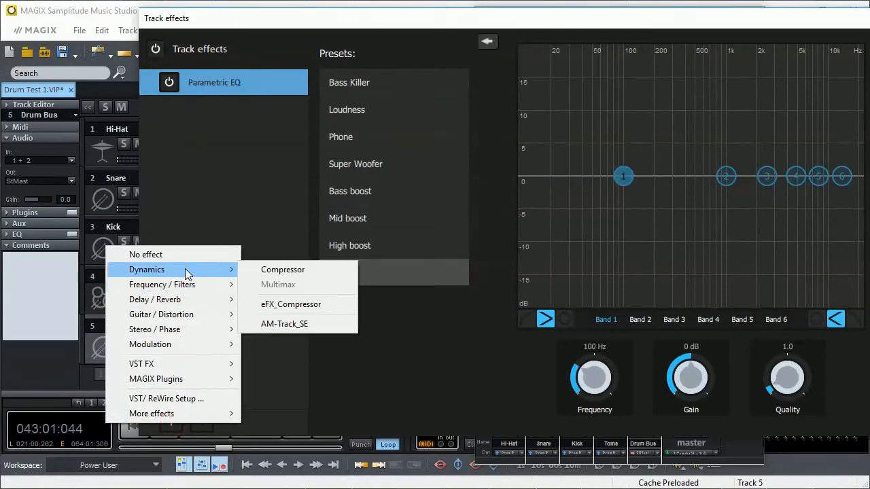
pyautogui.click(304, 271)
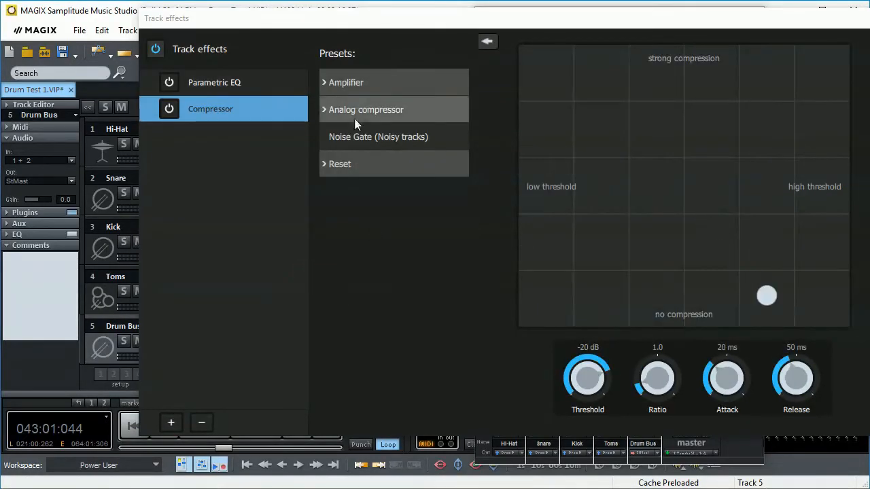
# - Compare the compressor's weak, medium and strong volume boost presets during playback and apply Volume boost medium (Maximizer)
pyautogui.click(324, 82)
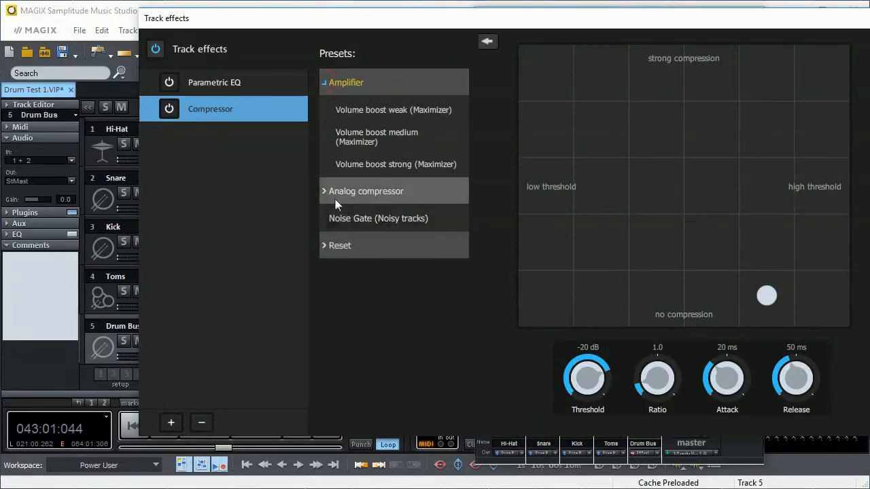
pyautogui.click(335, 194)
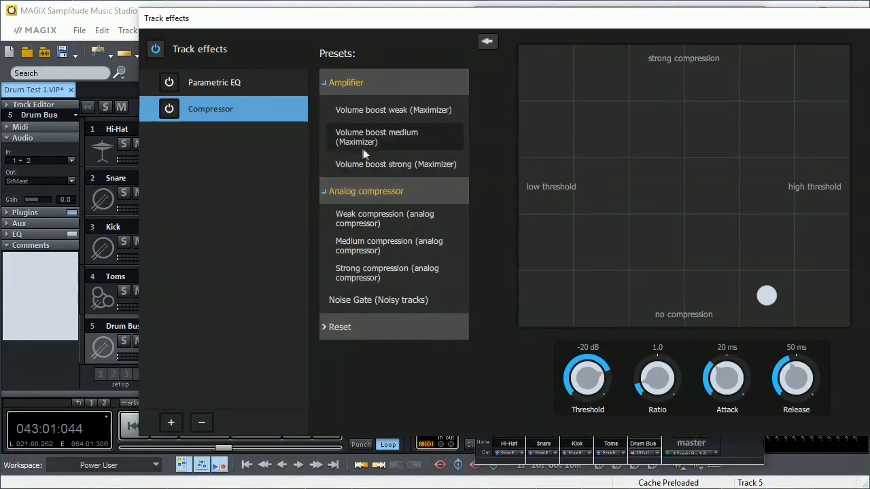
pyautogui.click(380, 111)
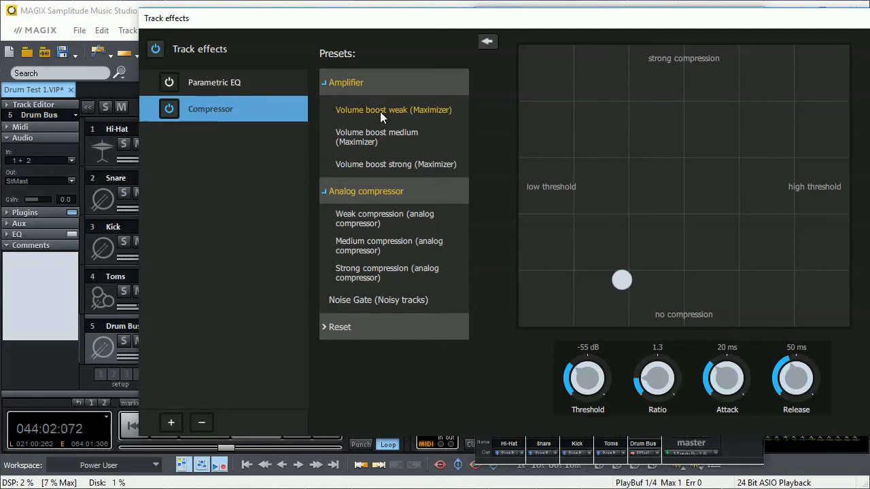
pyautogui.click(374, 138)
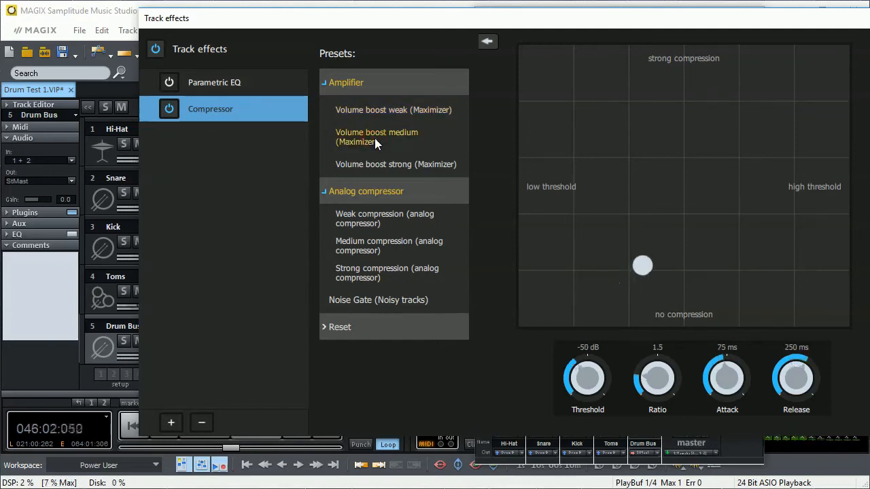
pyautogui.click(371, 164)
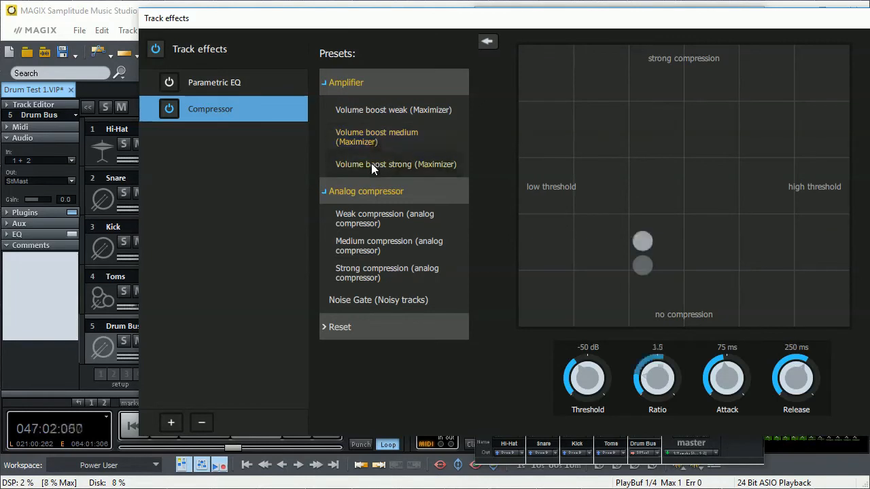
pyautogui.click(369, 133)
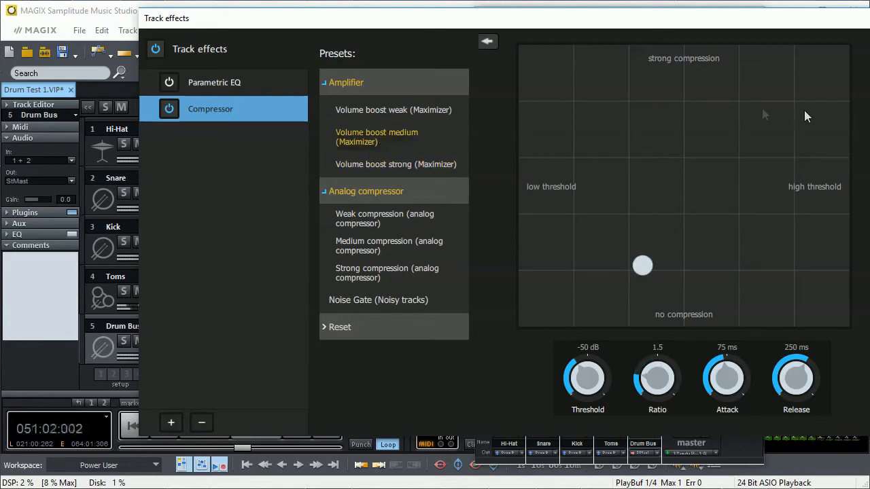
# - Boost band 4 of the Drum Bus EQ by about 3 dB and band 3 slightly, and cut band 5 by 2 dB at 8000 Hz
pyautogui.click(221, 81)
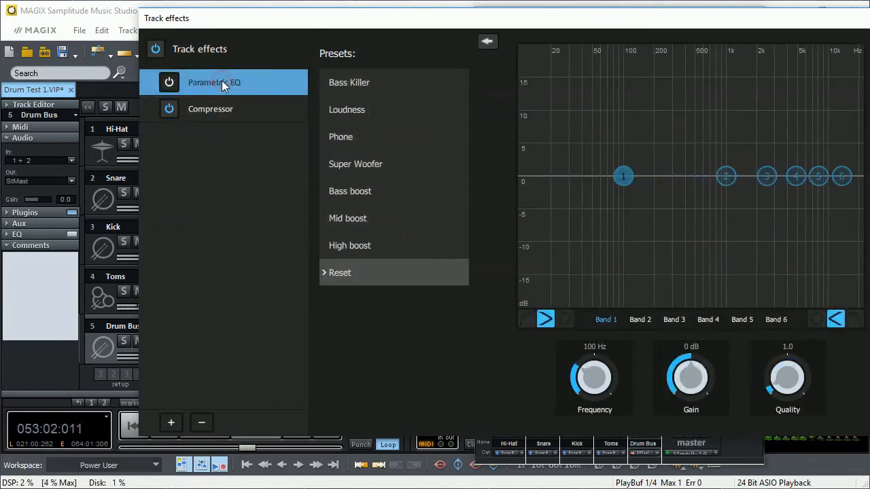
pyautogui.click(793, 177)
pyautogui.moveTo(794, 176); pyautogui.dragTo(818, 190)
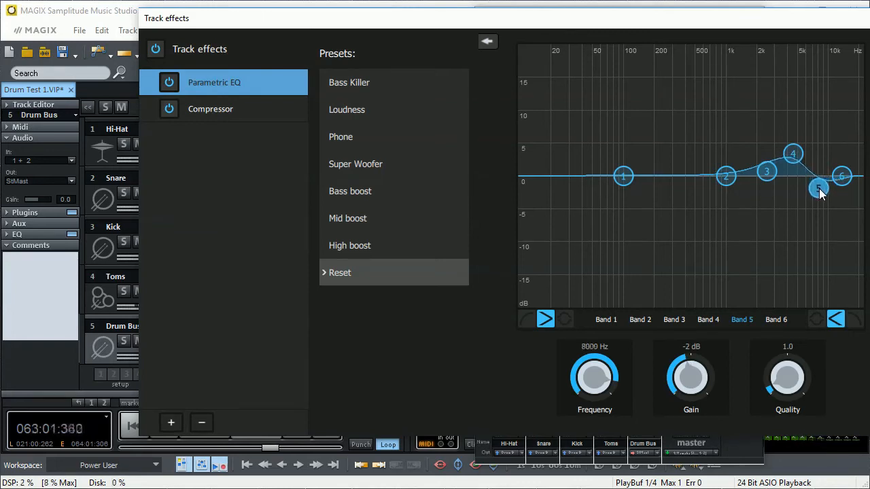
# - Close the Drum Bus track effects, lower the Hi-Hat fader a little further and stop playback
pyautogui.click(856, 19)
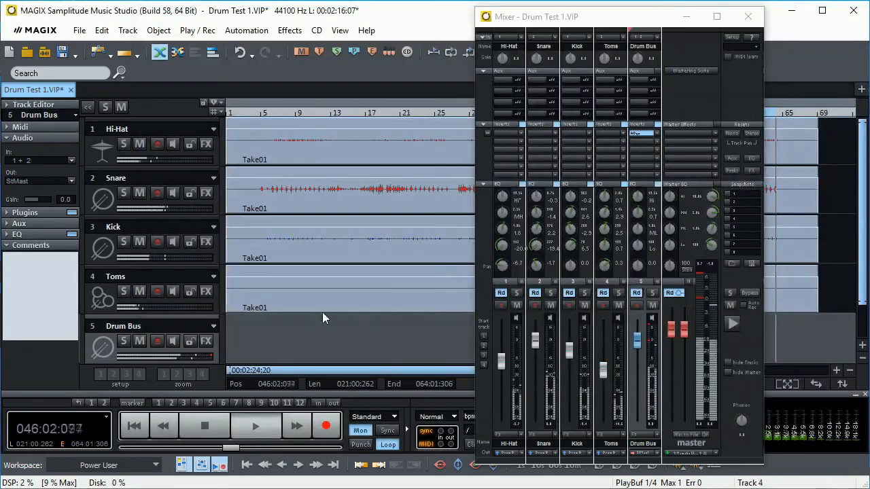
pyautogui.moveTo(501, 356); pyautogui.dragTo(502, 370)
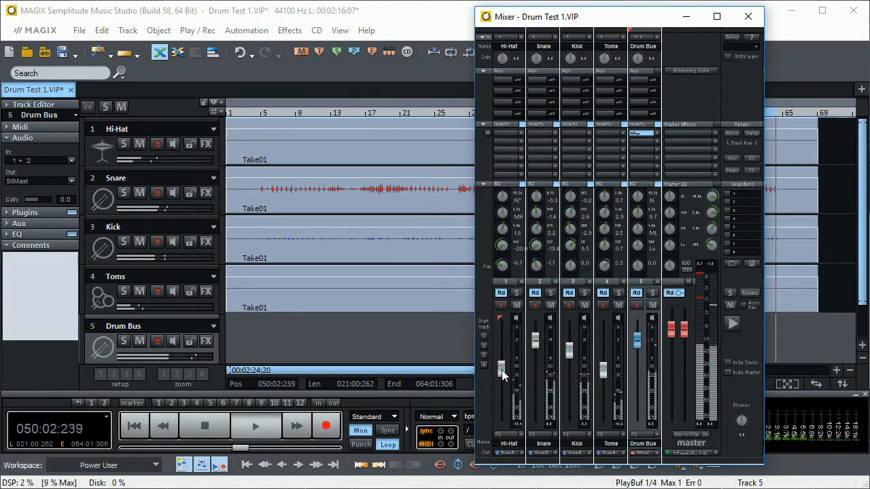
pyautogui.press('space')
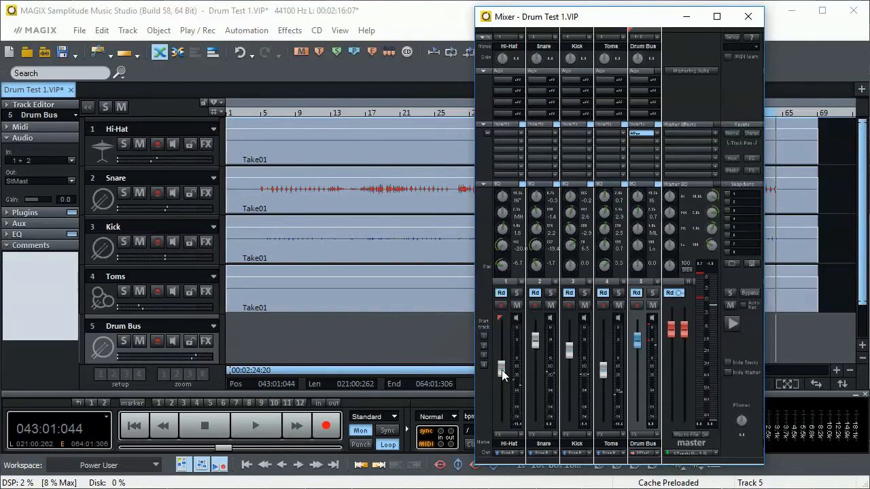
# - Open the Kick track effects and add a Compressor from the Dynamics effects after the Parametric EQ
pyautogui.click(206, 240)
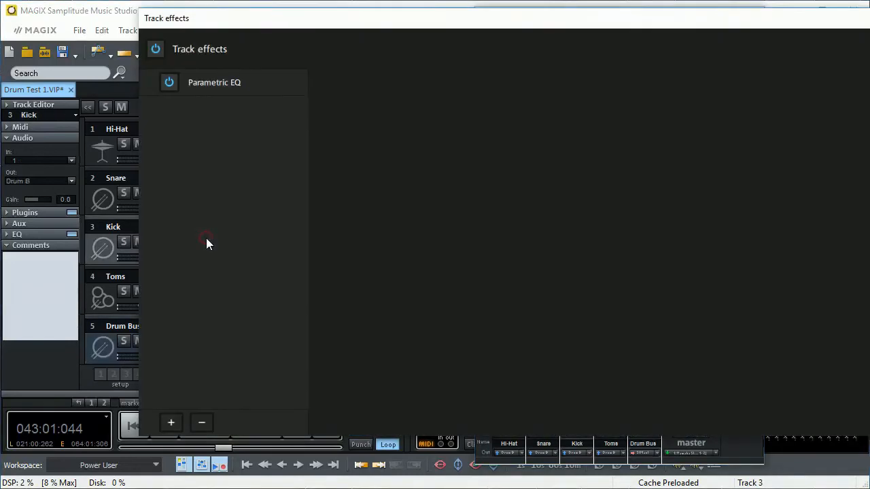
pyautogui.click(238, 83)
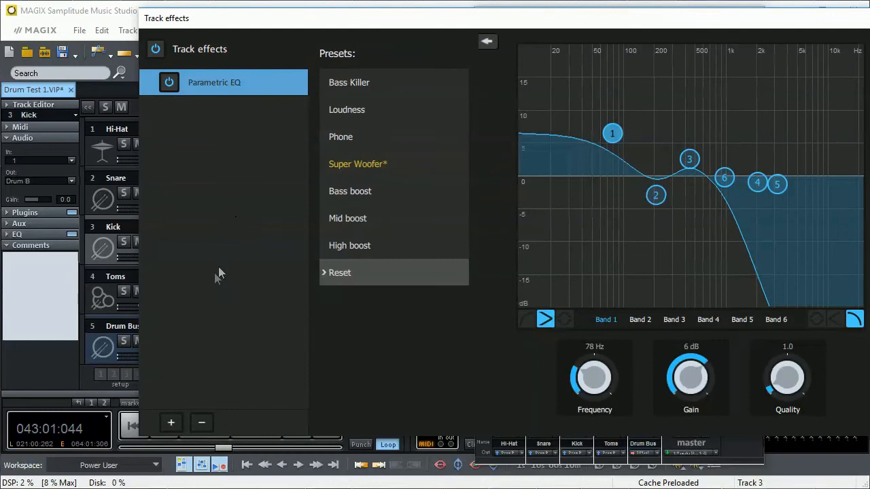
pyautogui.click(171, 422)
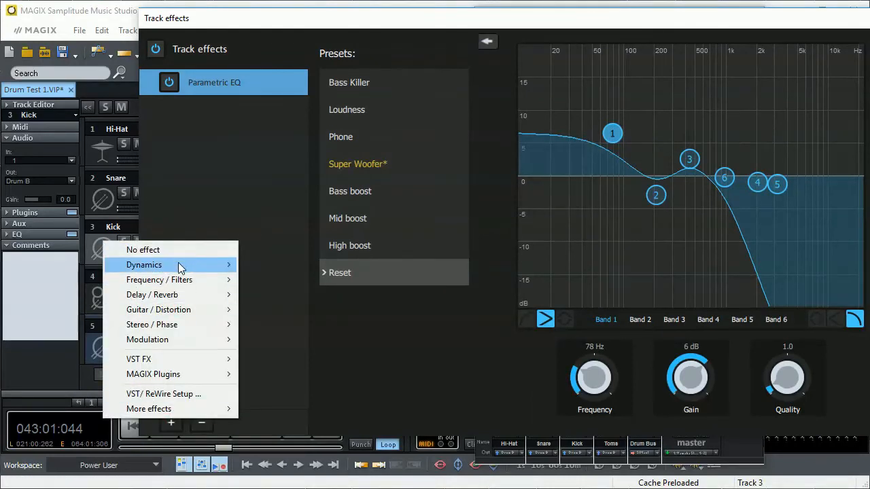
pyautogui.moveTo(181, 267)
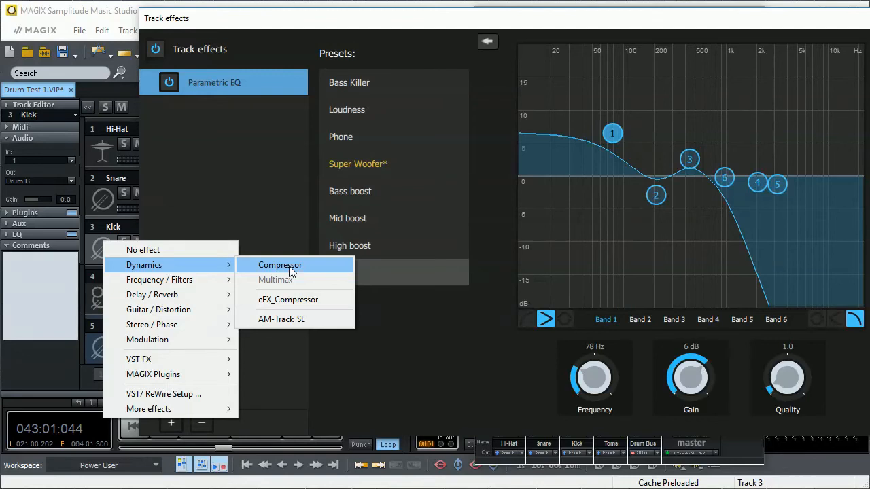
pyautogui.moveTo(201, 361)
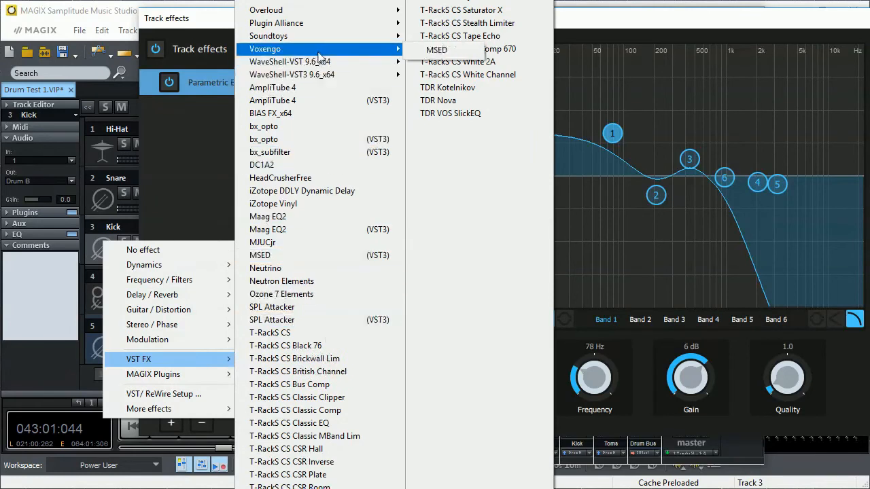
pyautogui.moveTo(184, 342)
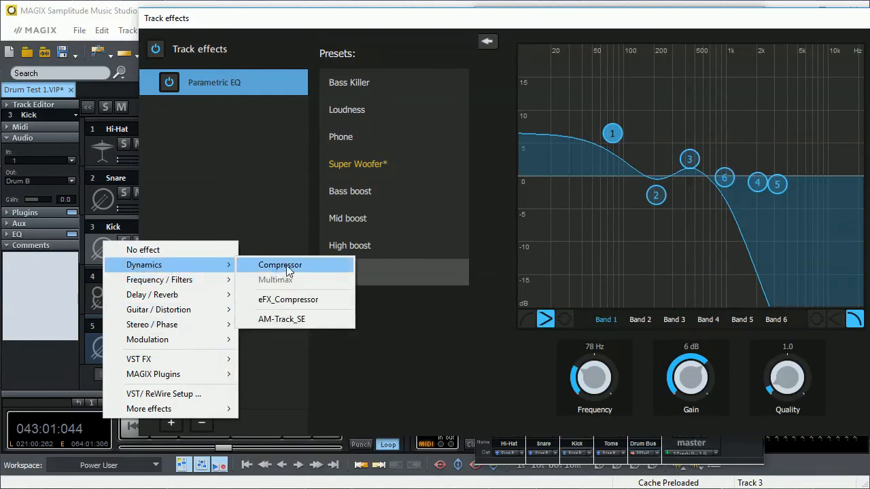
pyautogui.click(286, 266)
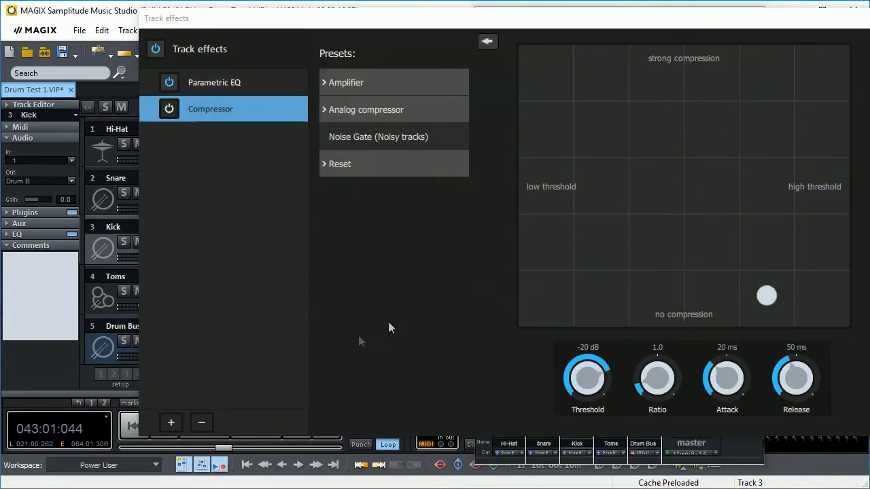
# - Solo the Kick track and try the compressor's medium and strong analog compression presets during playback
pyautogui.click(325, 109)
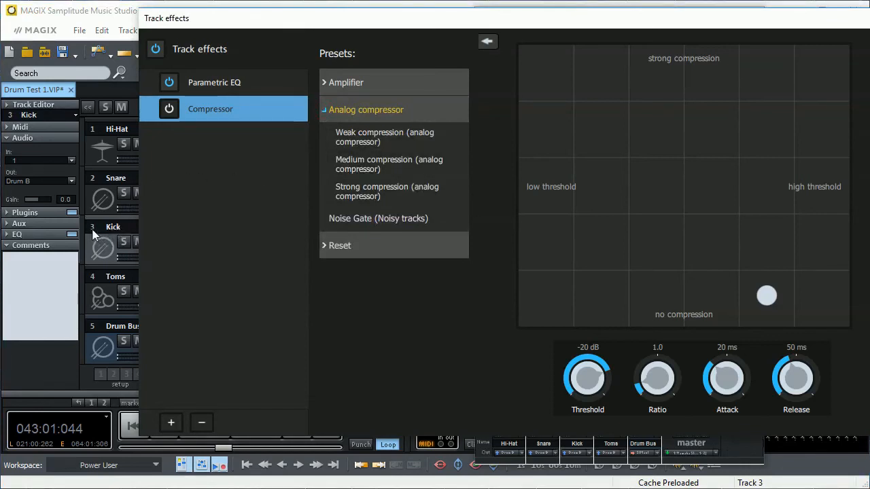
pyautogui.click(122, 243)
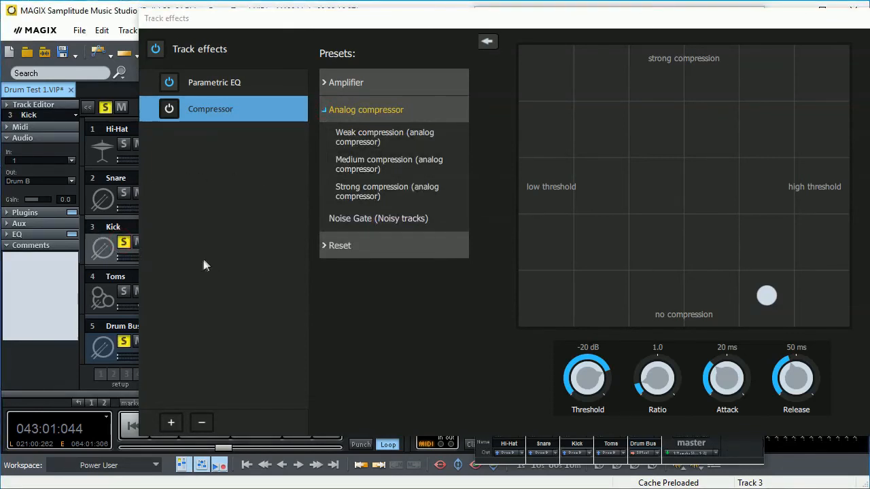
pyautogui.press('space')
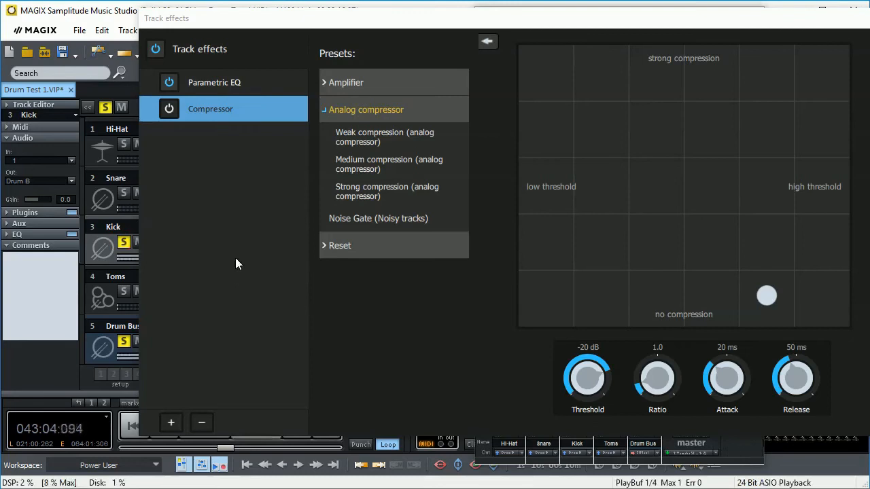
pyautogui.click(374, 166)
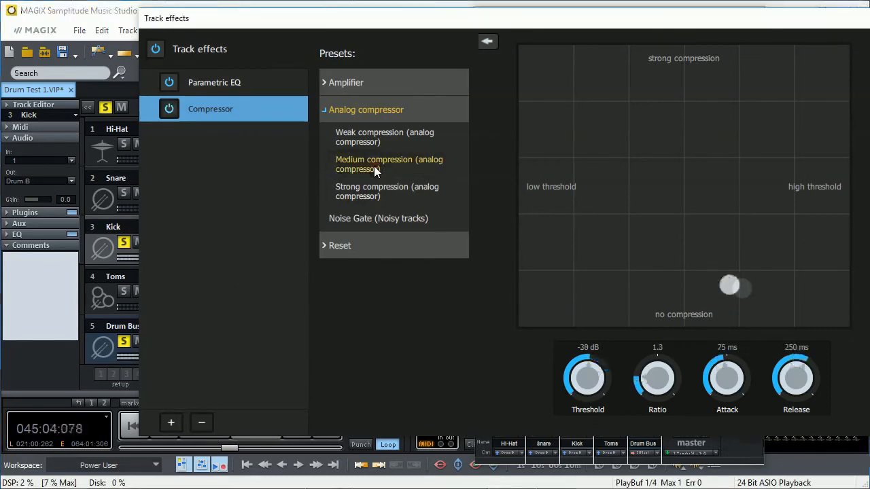
pyautogui.click(366, 192)
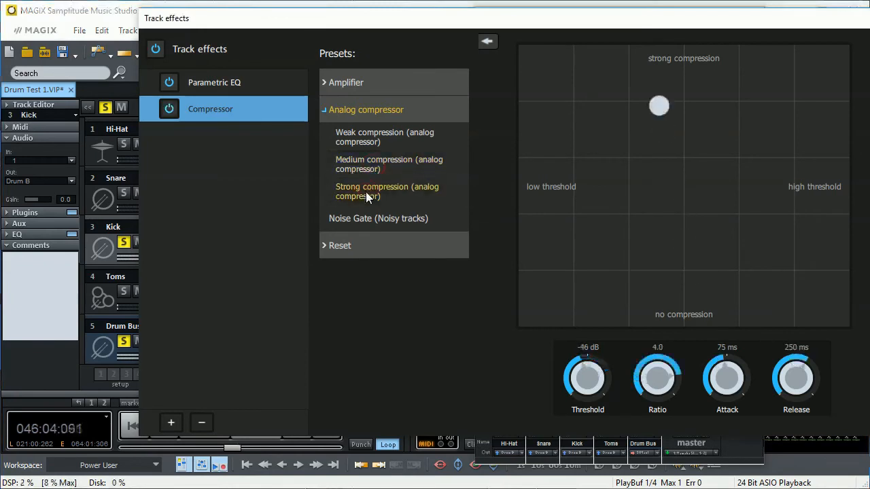
# - Compare the Kick compressor's weak, medium and strong volume boost presets and apply Volume boost weak (Maximizer)
pyautogui.click(328, 83)
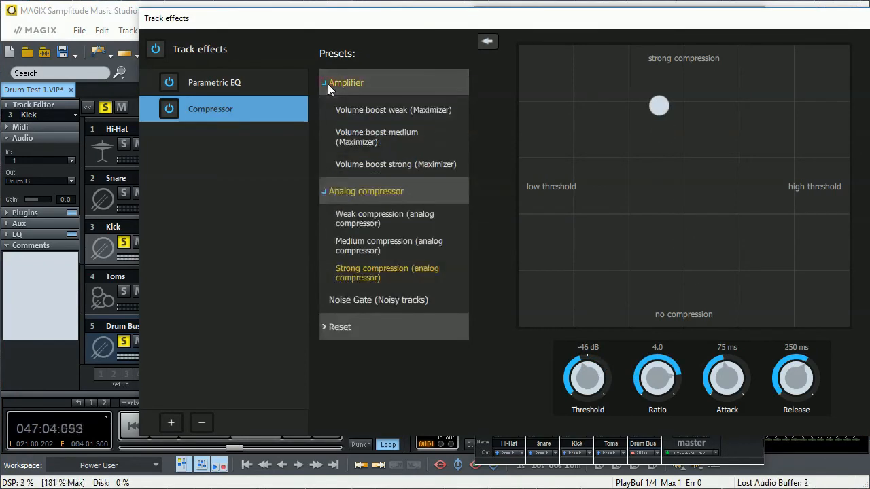
pyautogui.click(352, 115)
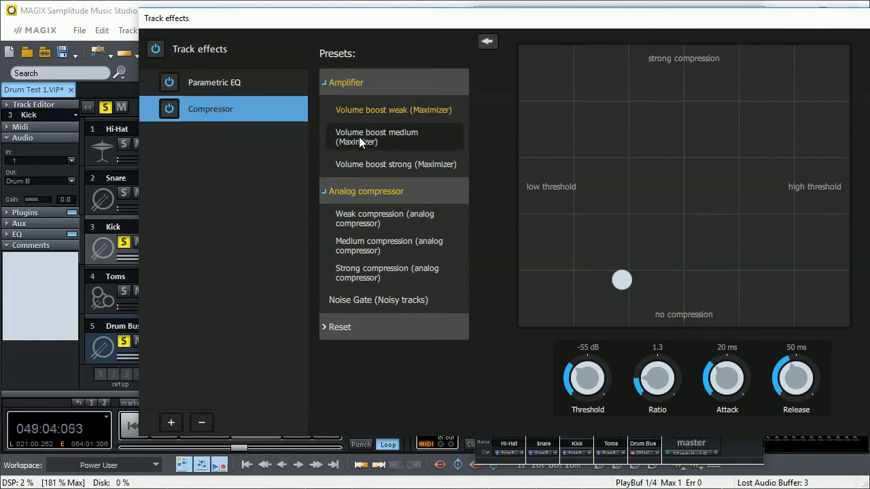
pyautogui.click(359, 137)
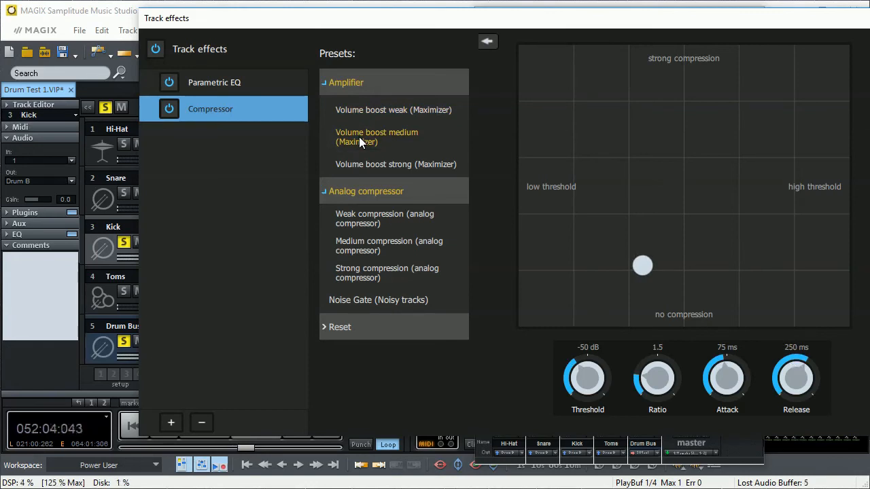
pyautogui.click(362, 163)
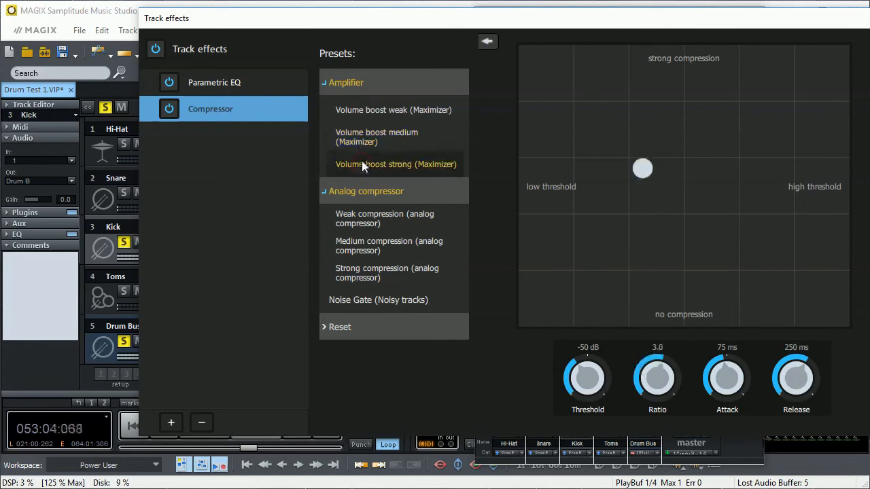
pyautogui.click(358, 141)
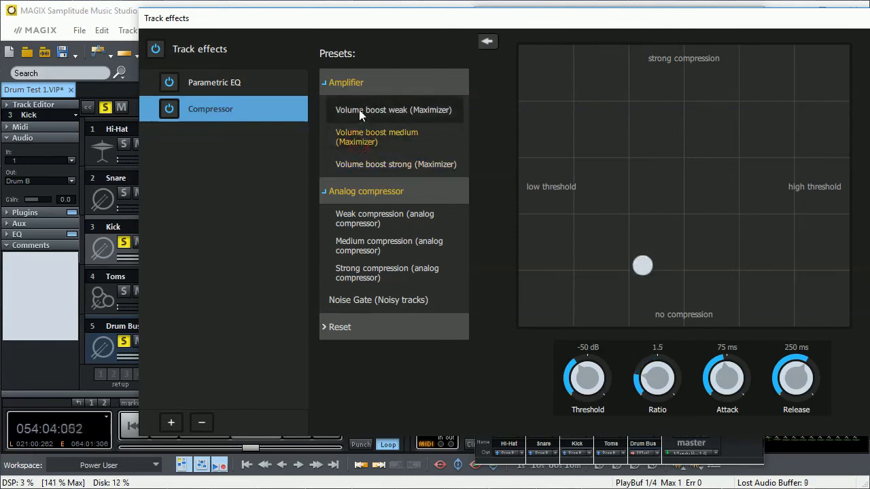
pyautogui.click(359, 109)
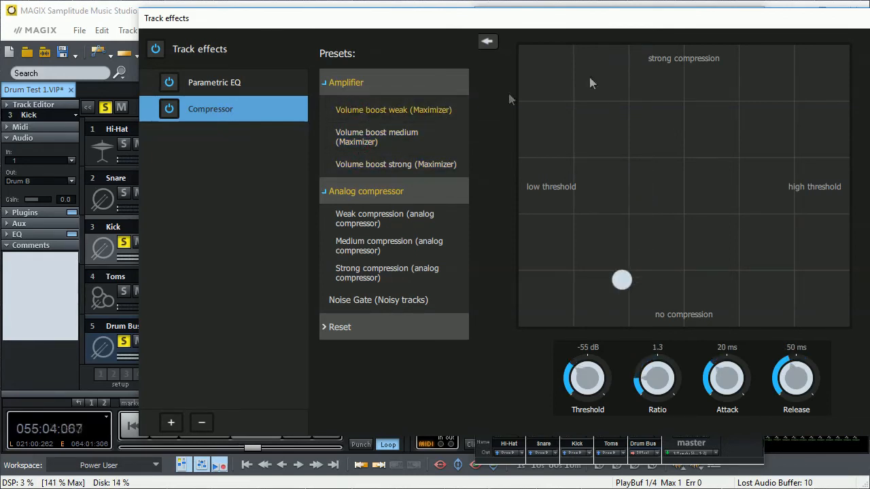
# - Close the Kick track effects, unsolo the Kick and fine-tune its fader slightly lower against the full drum mix
pyautogui.click(227, 81)
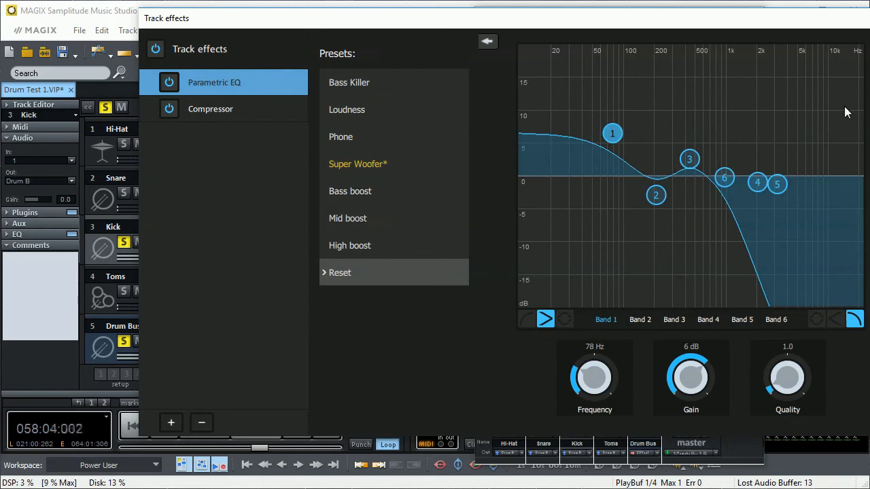
pyautogui.press('Escape')
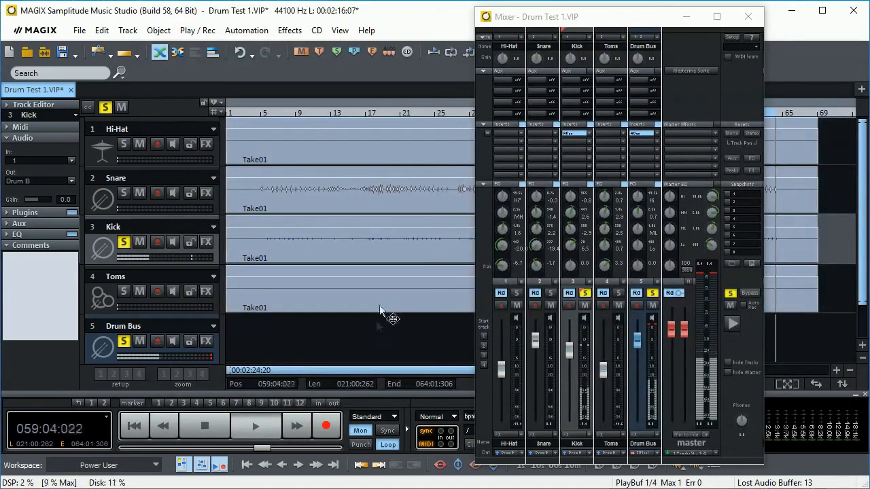
pyautogui.click(569, 353)
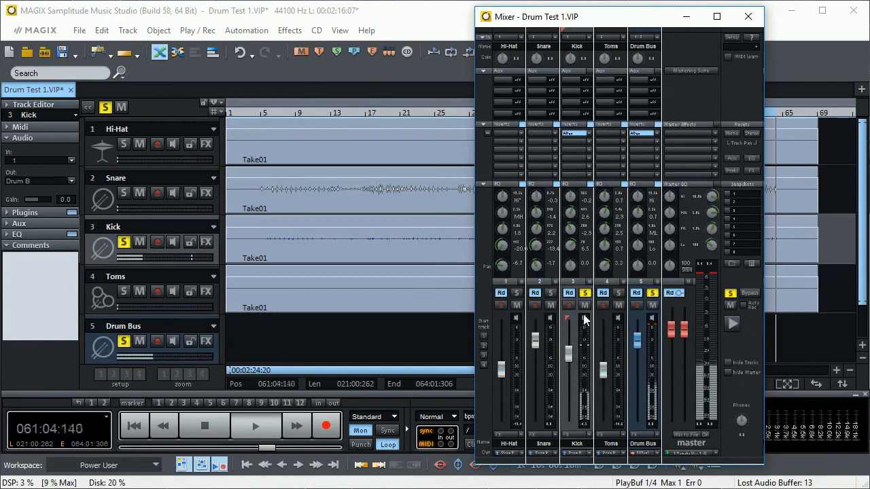
pyautogui.click(584, 293)
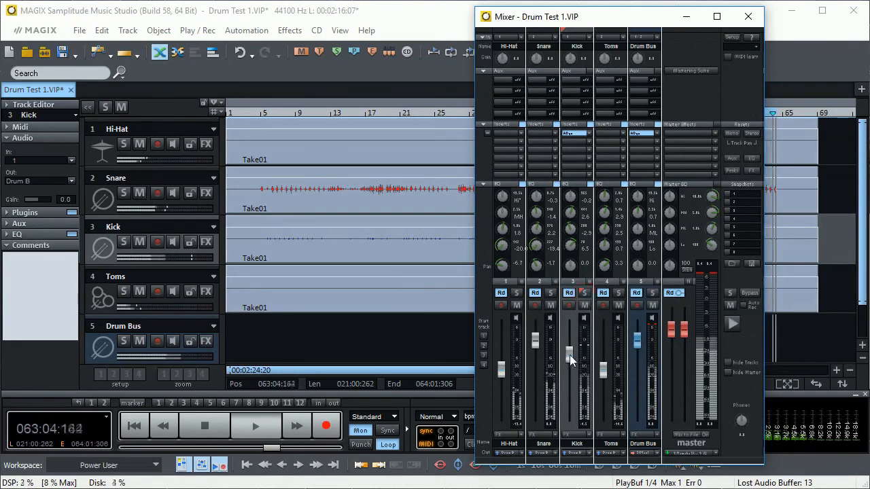
pyautogui.moveTo(569, 356)
pyautogui.scroll(1, 570, 357)
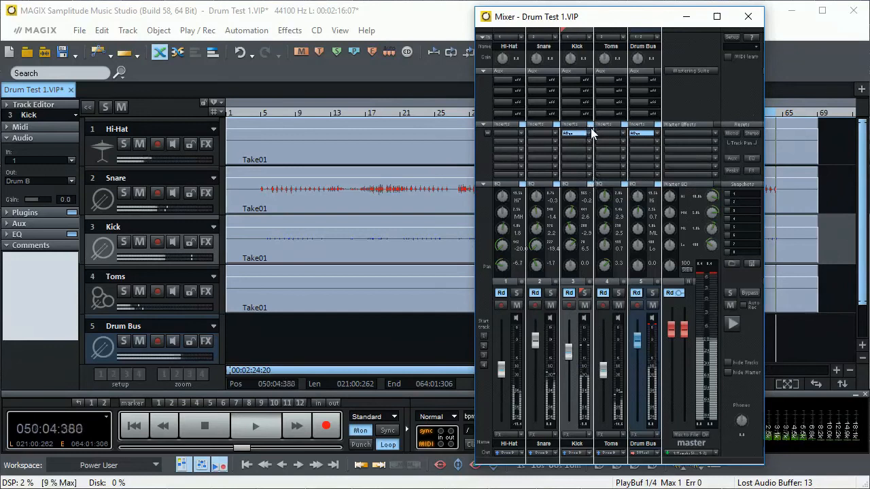
# - Reduce the Kick track's low equalizer gain to about 6 dB in the mixer
pyautogui.scroll(-1, 569, 252)
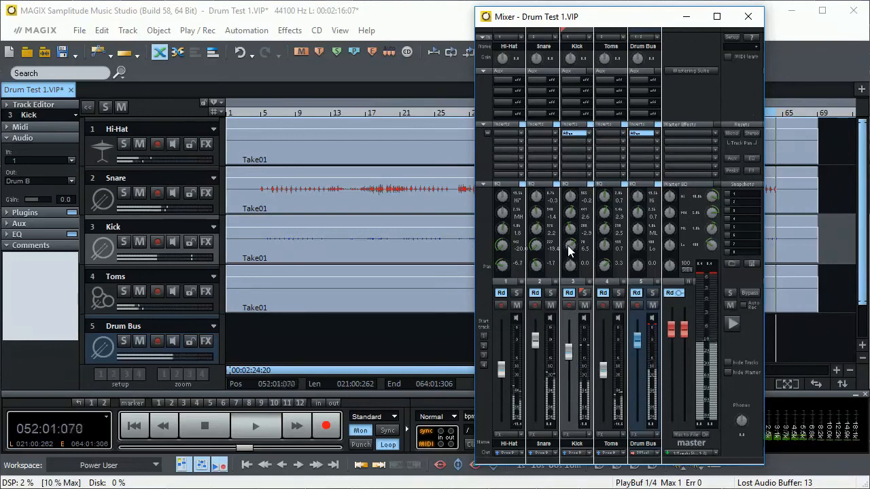
pyautogui.scroll(-3, 570, 252)
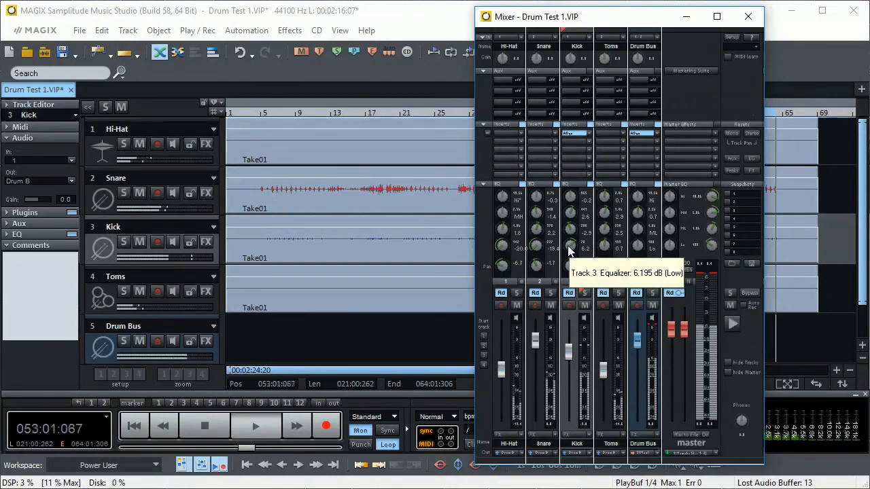
pyautogui.scroll(-5, 570, 251)
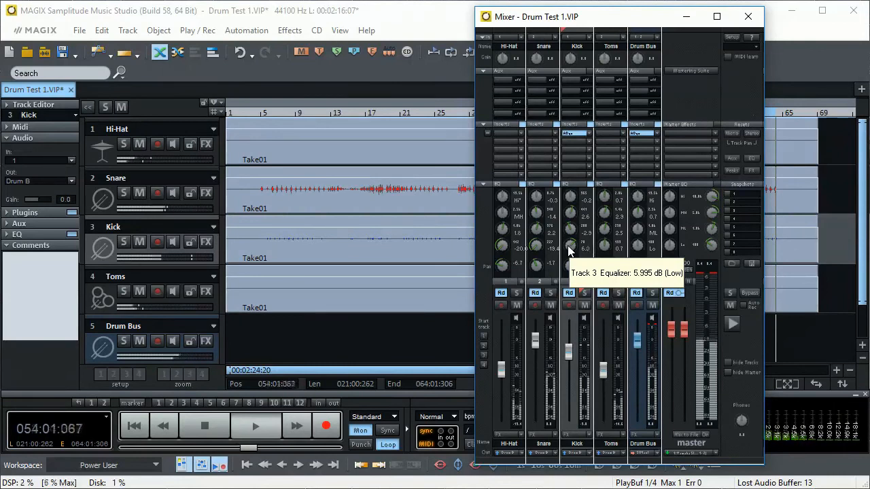